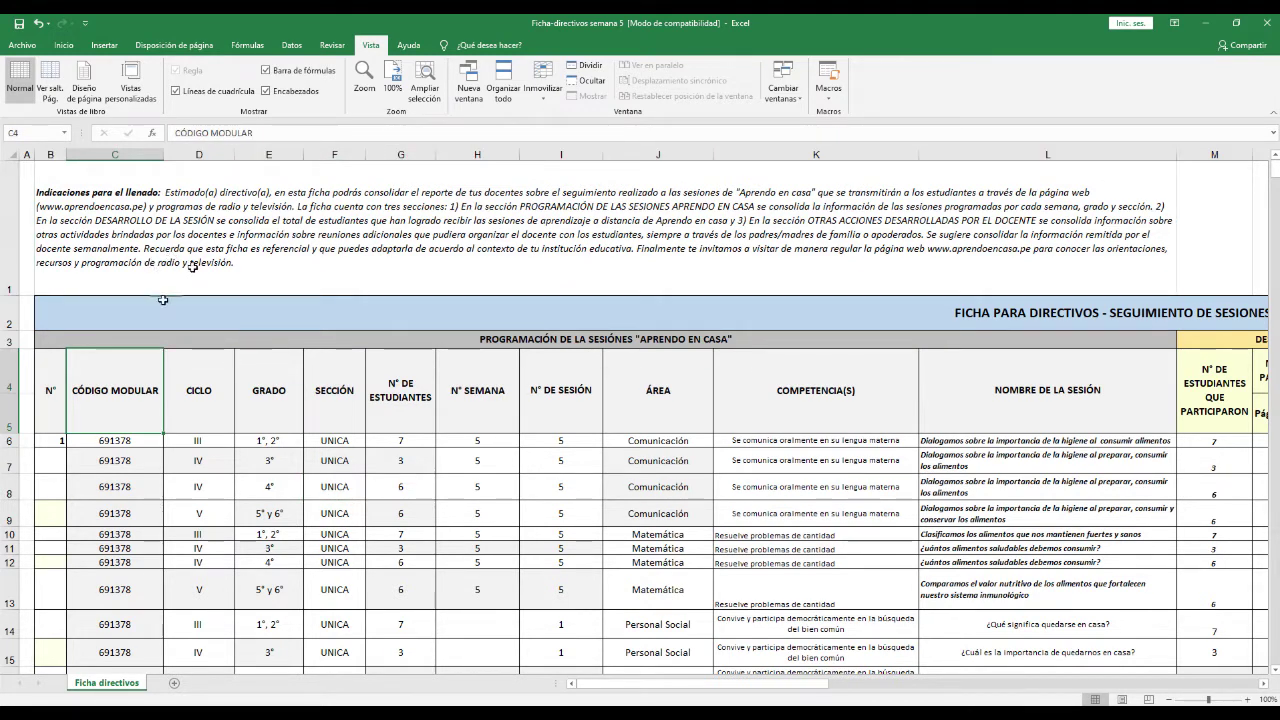
Look over the table's instructions, CICLO heading, rows 6 to 8 and the GRADO column
left_click(192, 266)
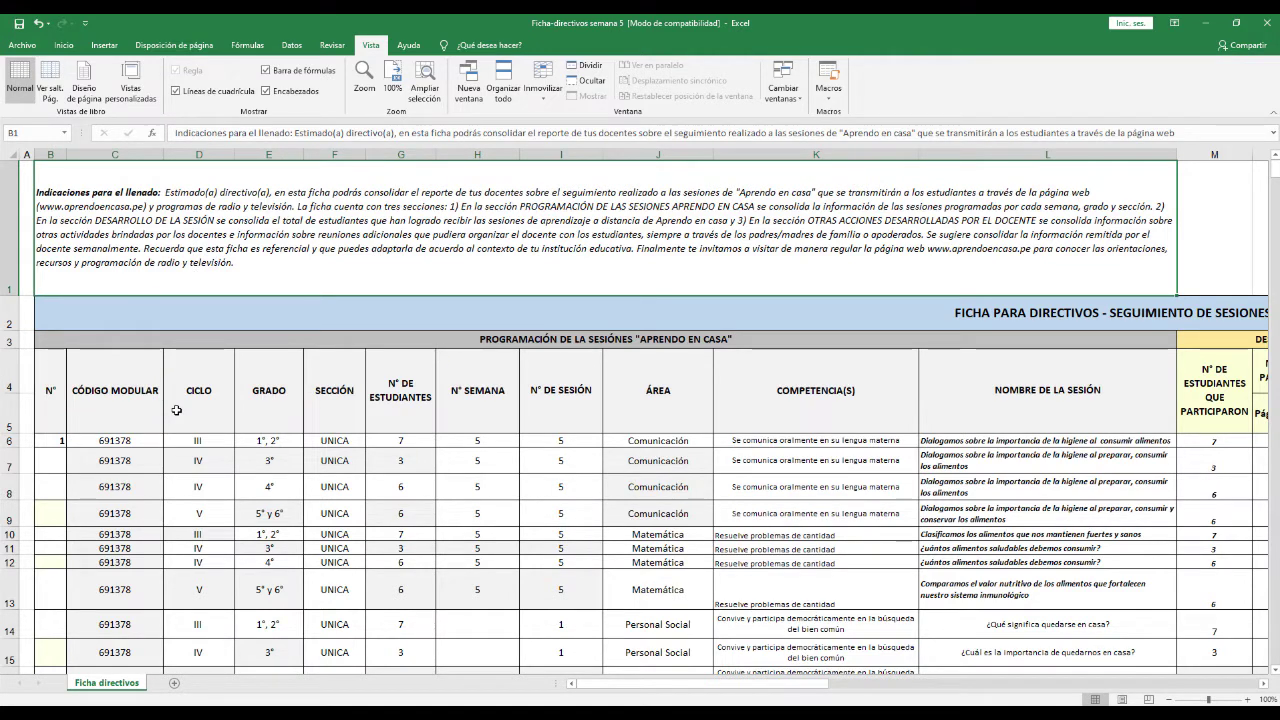
left_click(176, 410)
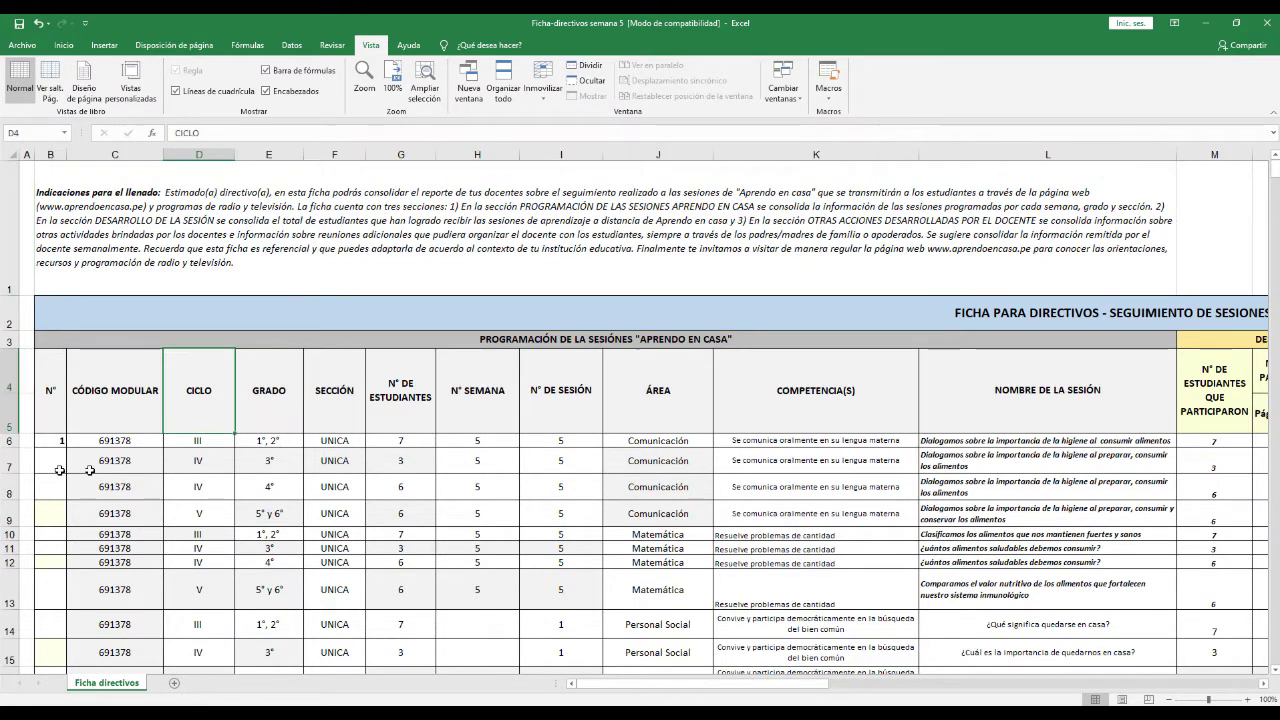
left_click(18, 442)
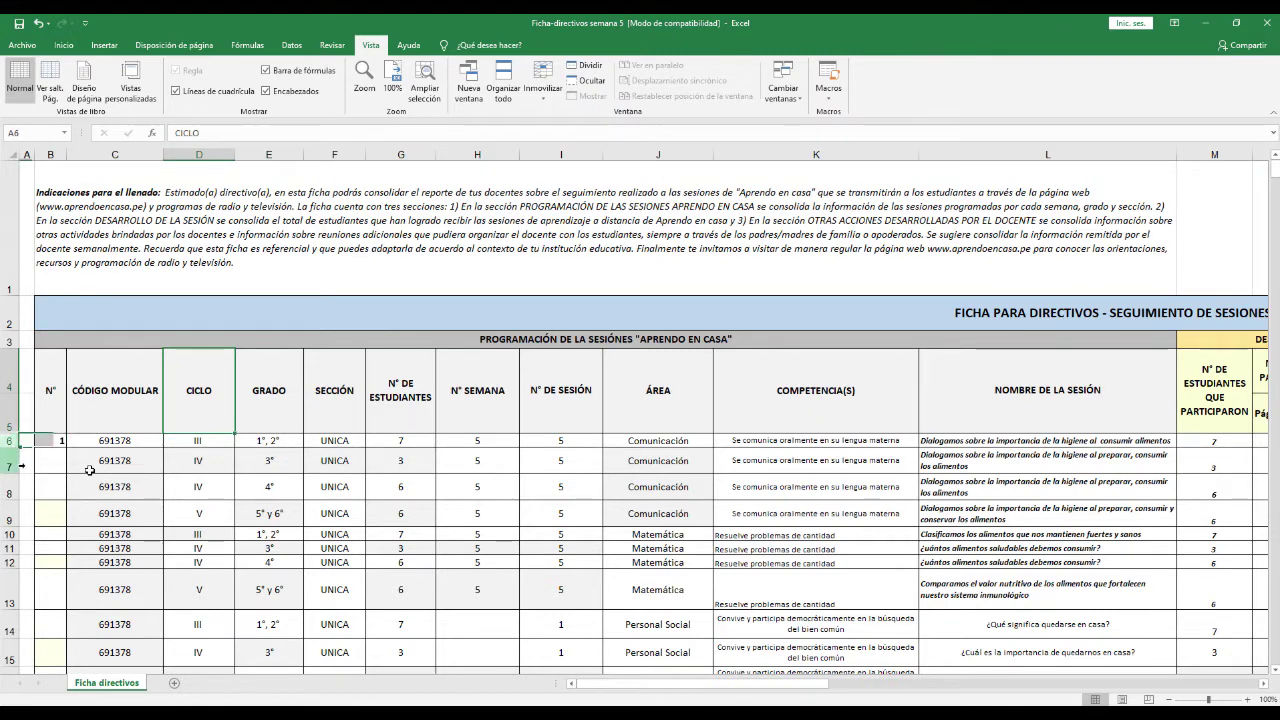
left_click_drag(22, 466, 20, 487)
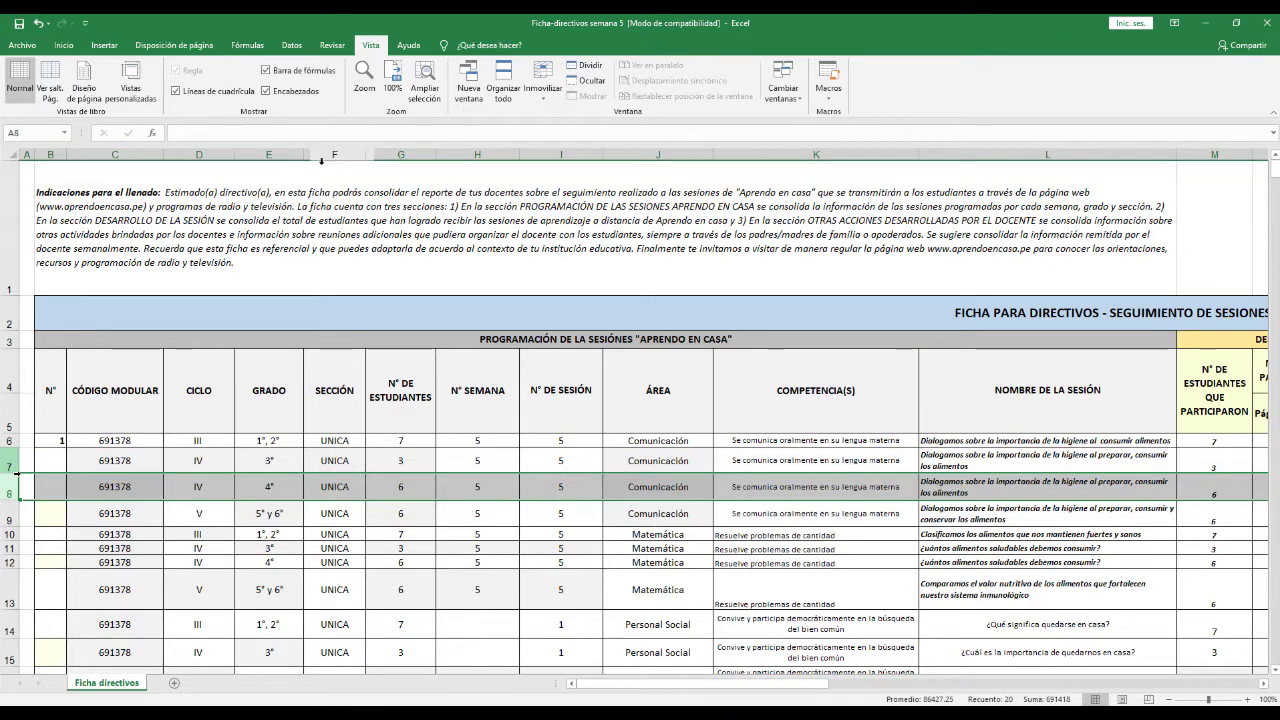
left_click(285, 155)
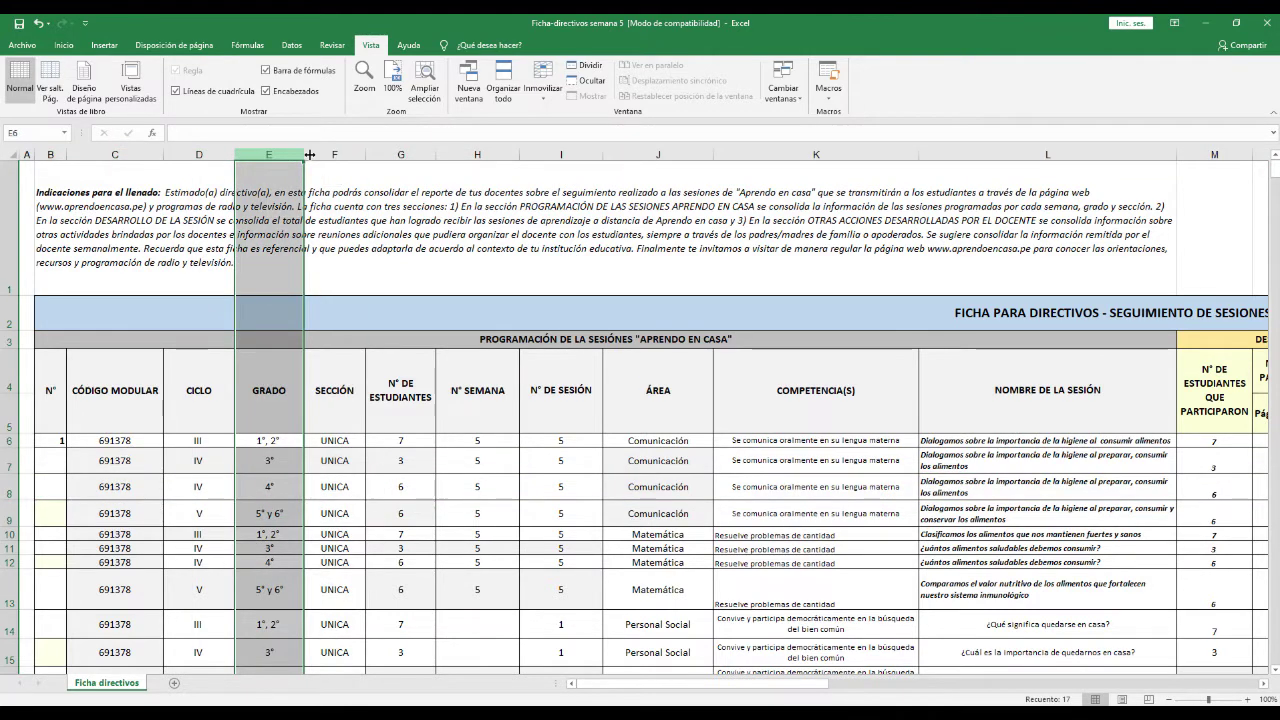
Enter 1 in cell B6, the N° column of the first data row
left_click(57, 441)
type("1")
key("Tab")
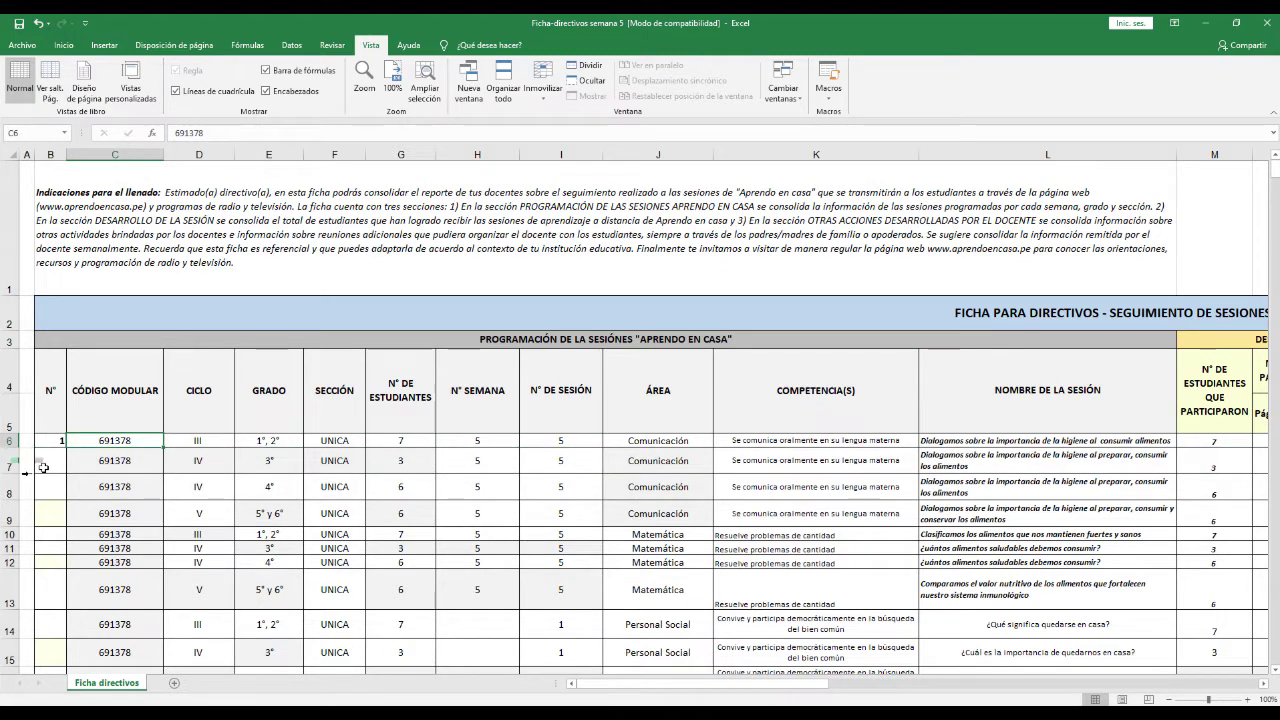
Select table rows 4 through 41 using the row headers
left_click(15, 461)
left_click(15, 488)
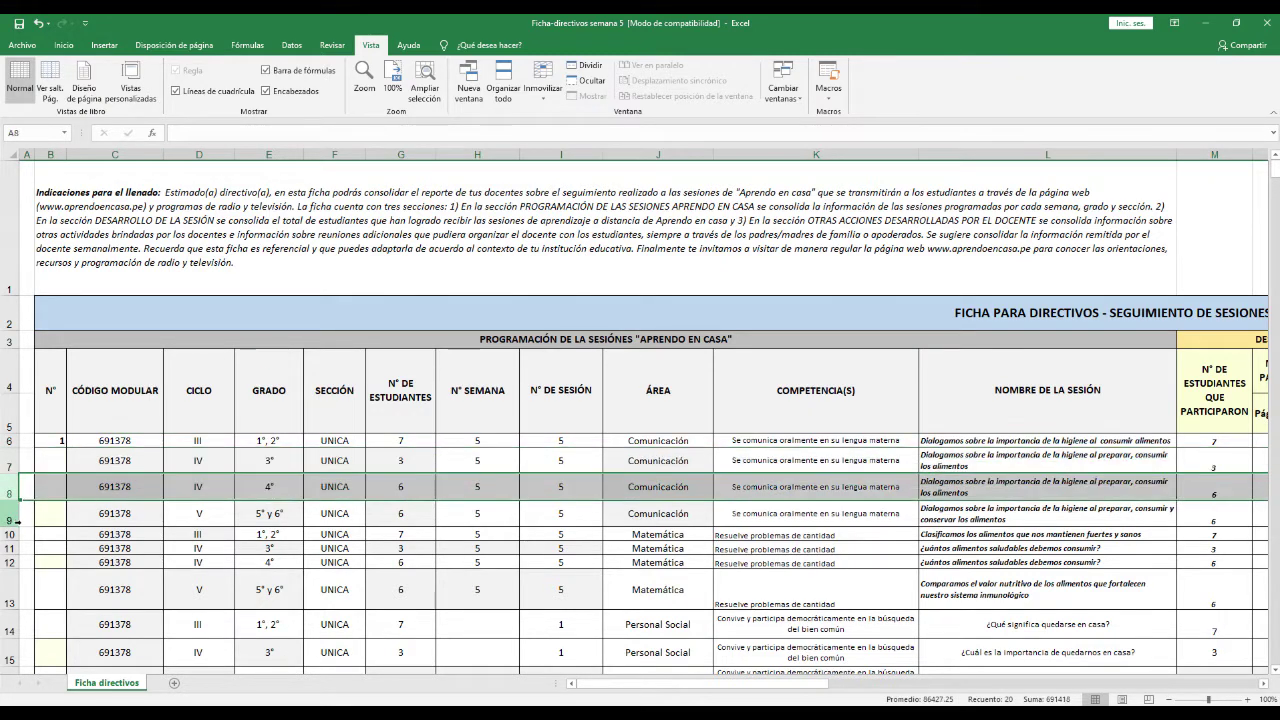
left_click(15, 461)
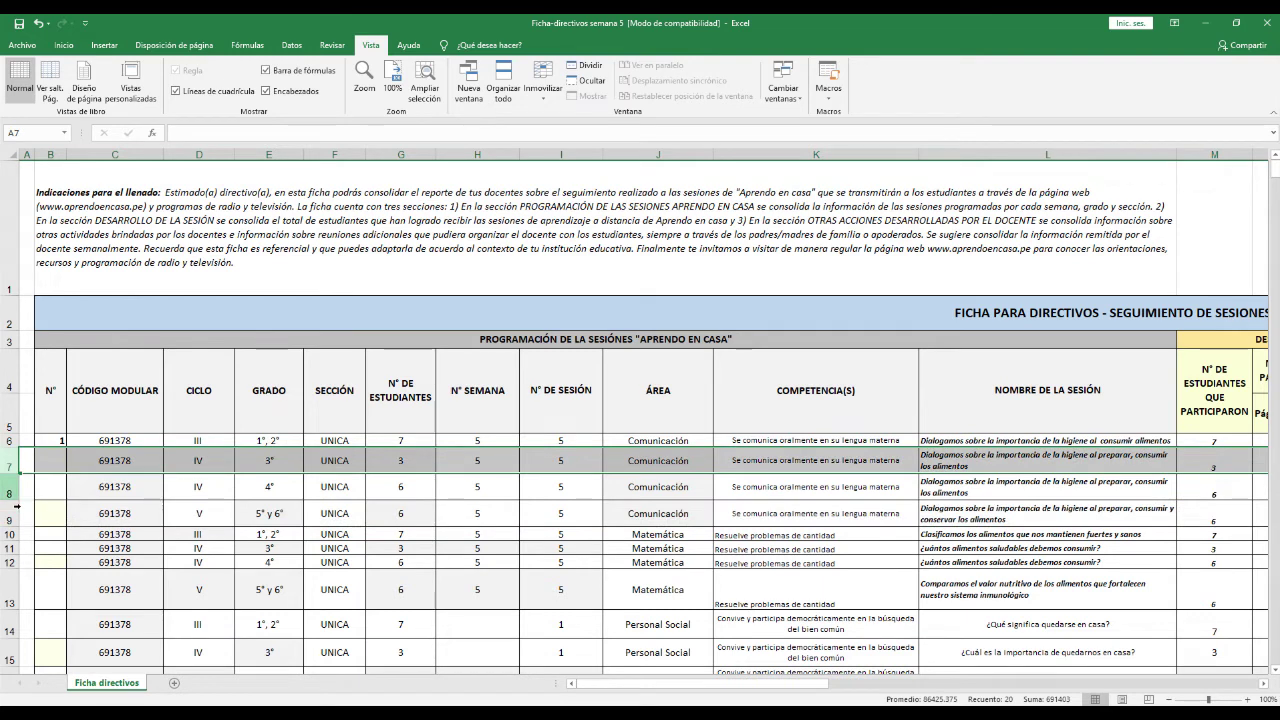
left_click(17, 507)
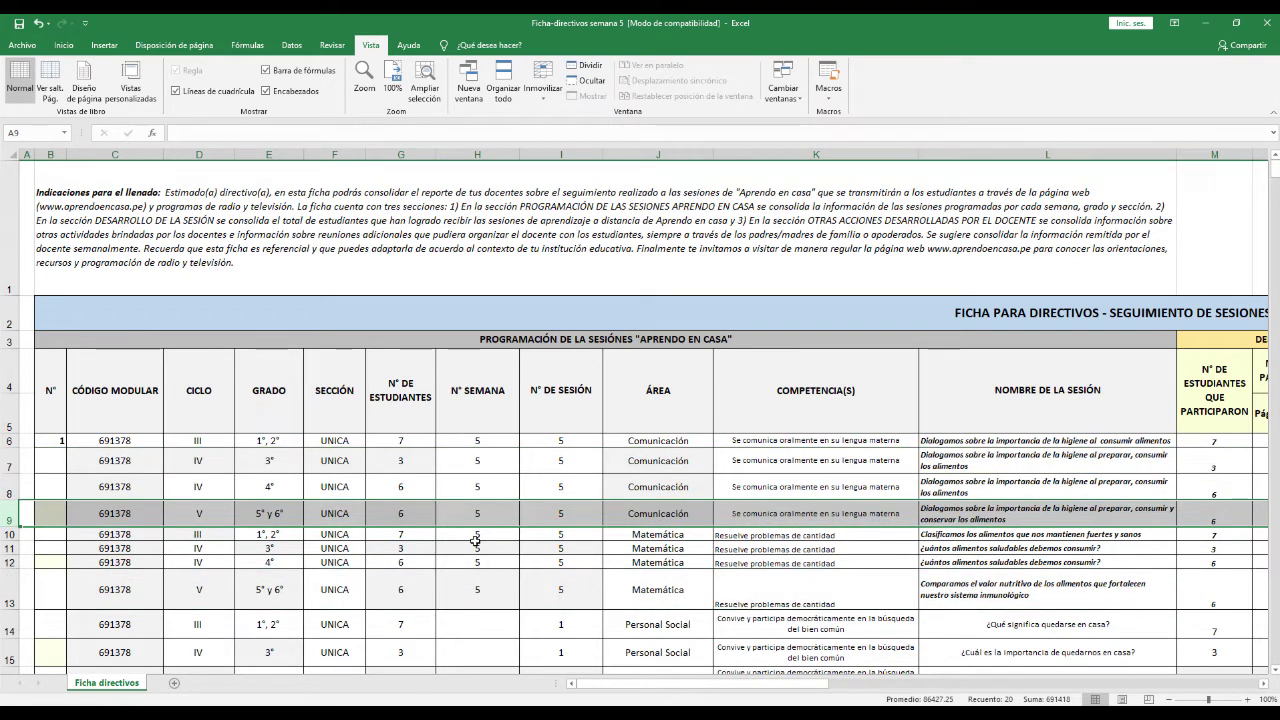
left_click(20, 598)
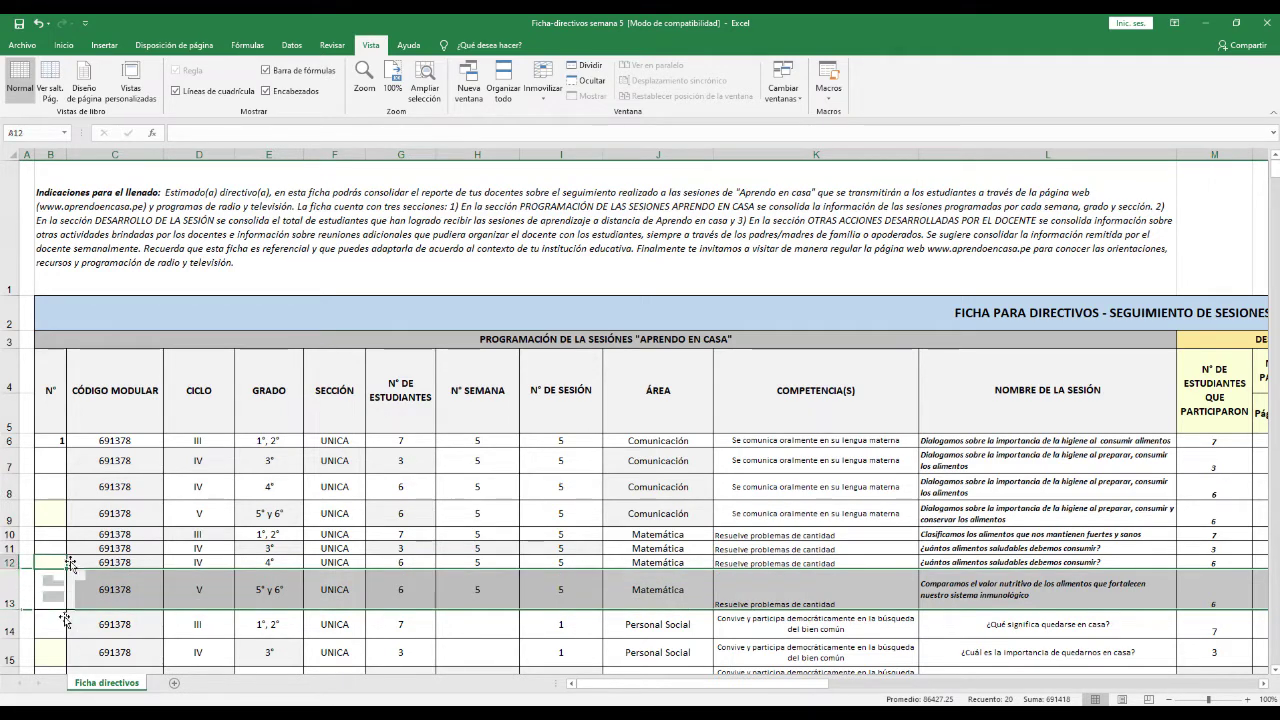
left_click(50, 562)
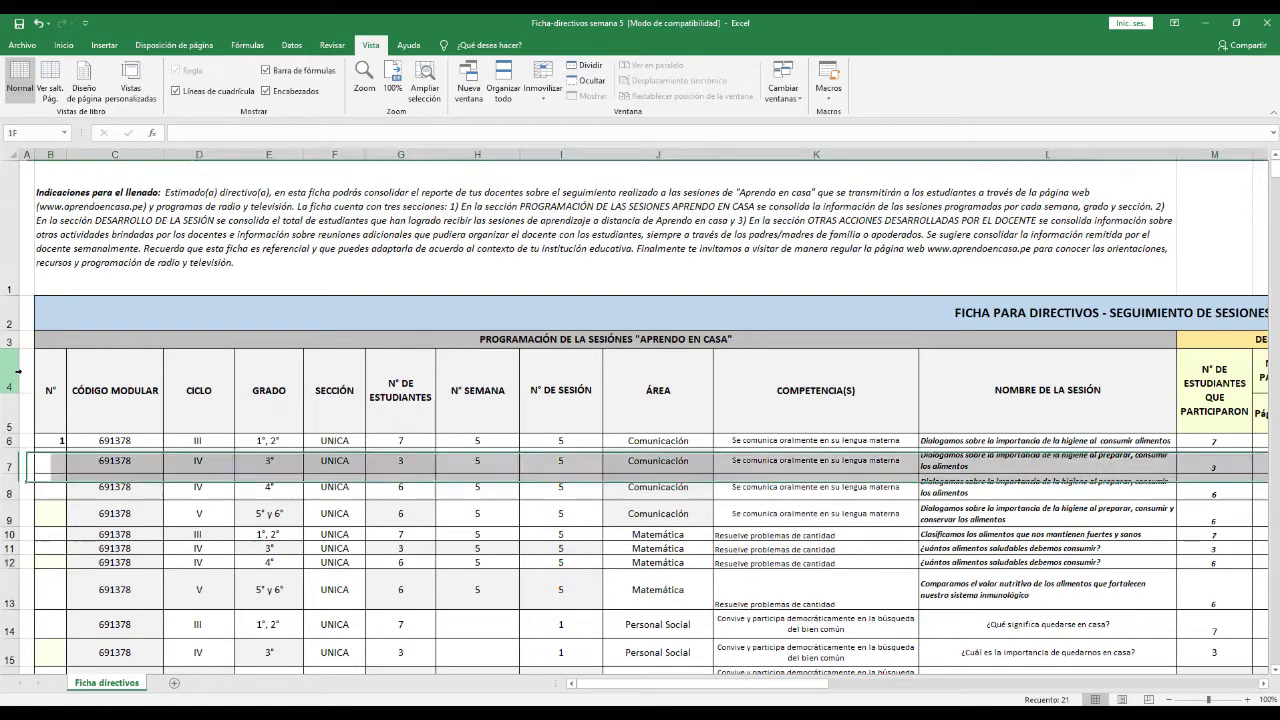
left_click_drag(12, 388, 8, 693)
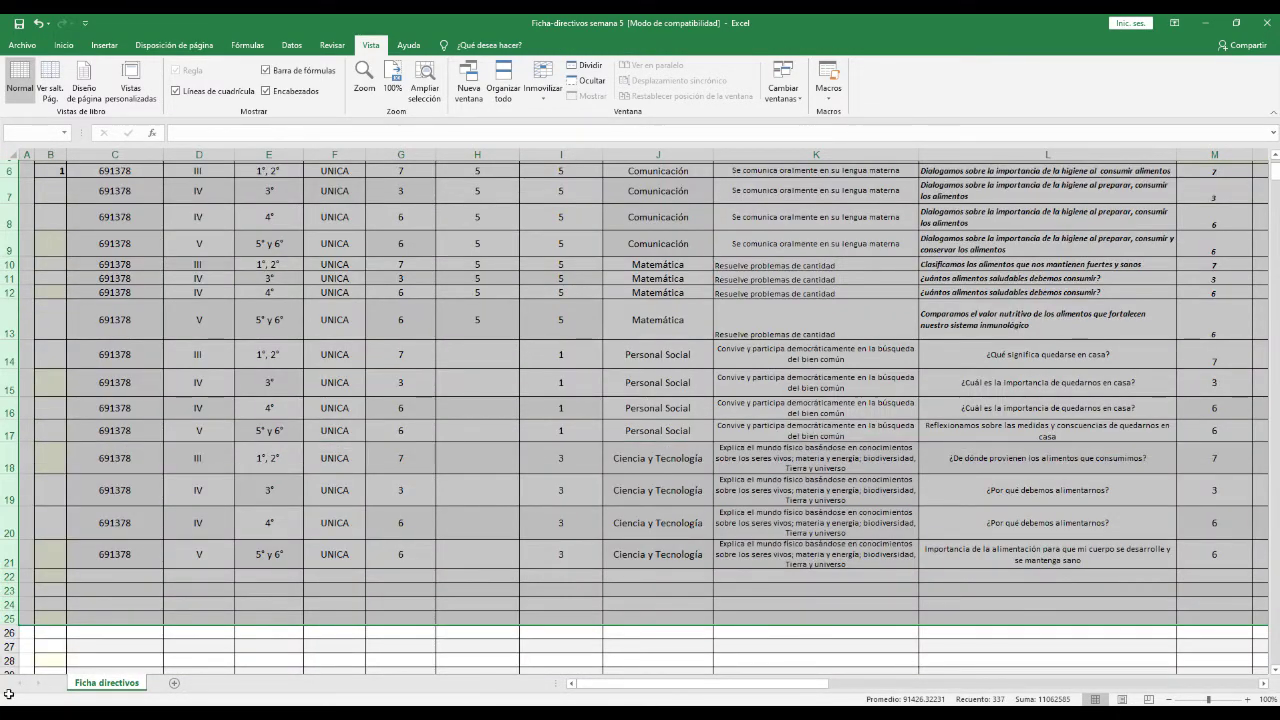
left_click_drag(8, 693, 8, 695)
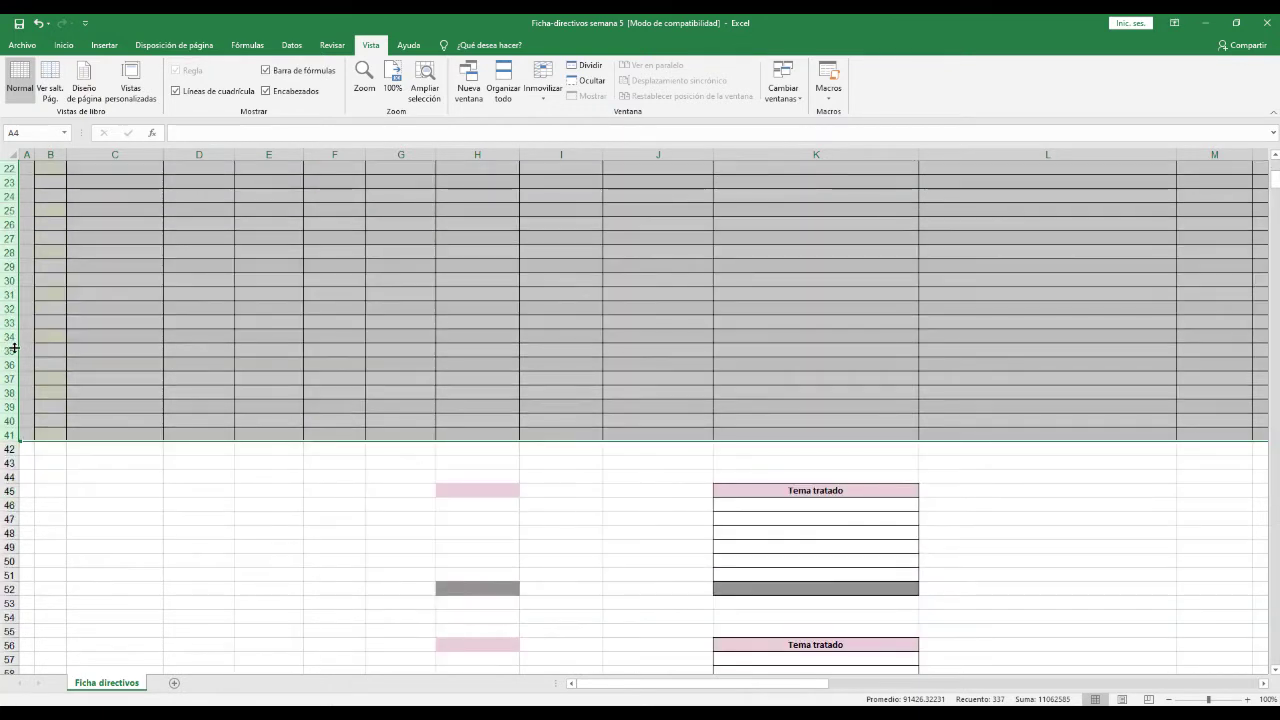
scroll(42, 382, "up", 5)
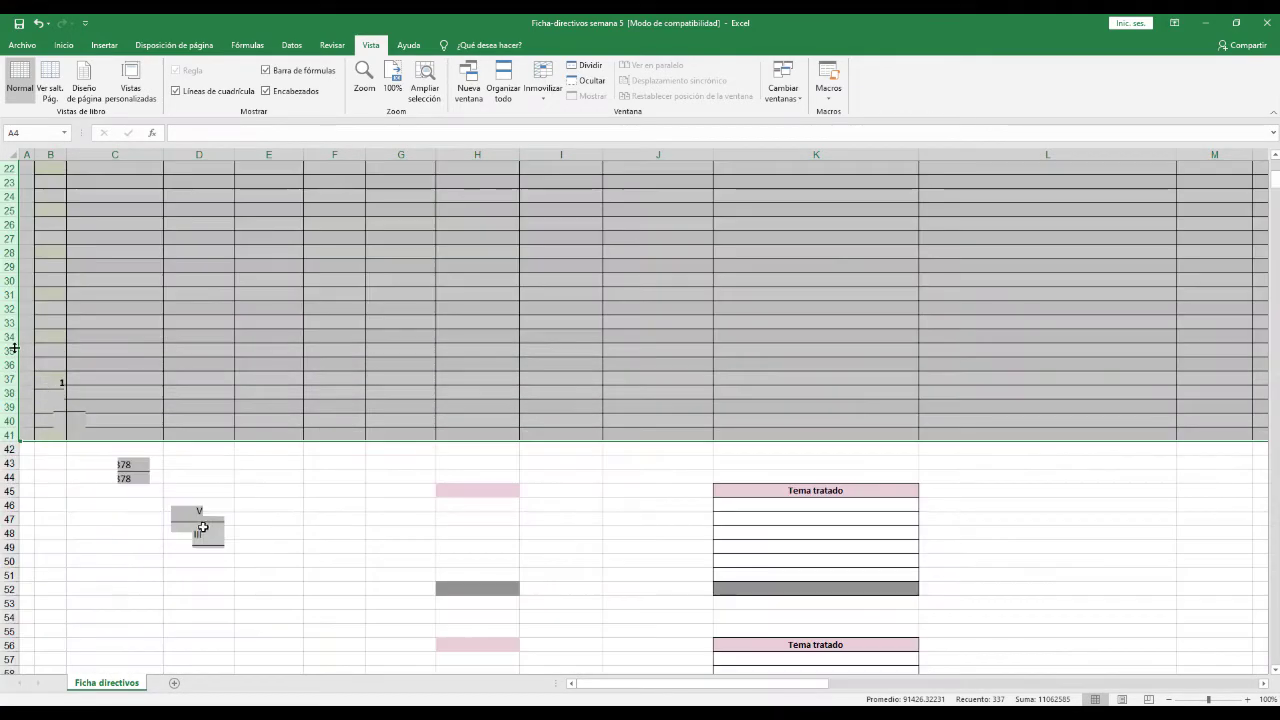
left_click(191, 522)
scroll(191, 522, "down", 1)
scroll(191, 522, "up", 1)
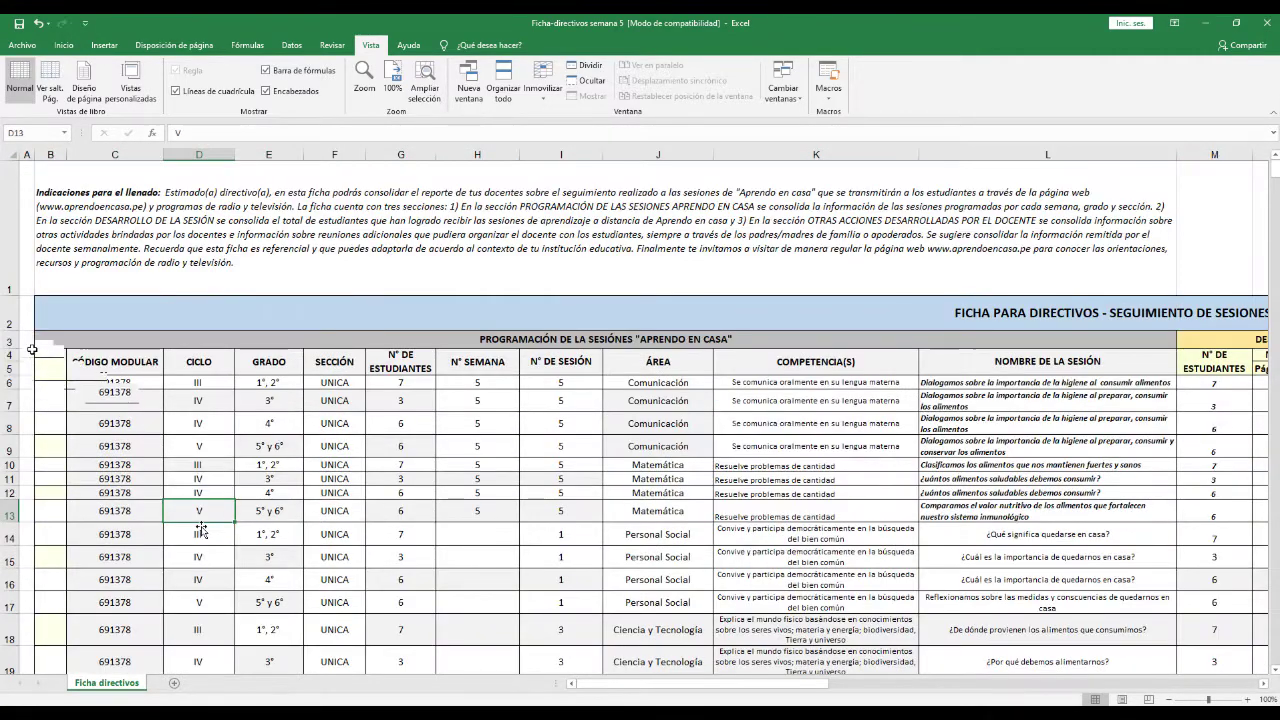
scroll(276, 447, "down", 1)
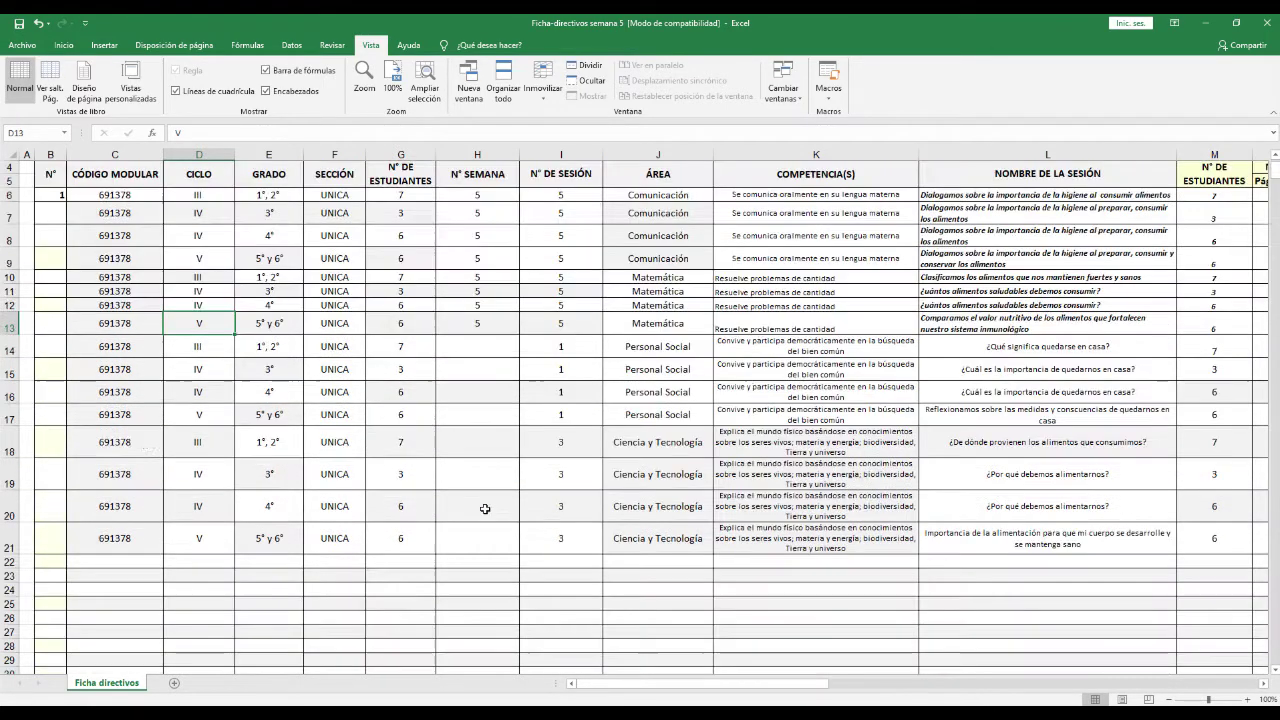
scroll(443, 506, "down", 1)
scroll(300, 470, "up", 1)
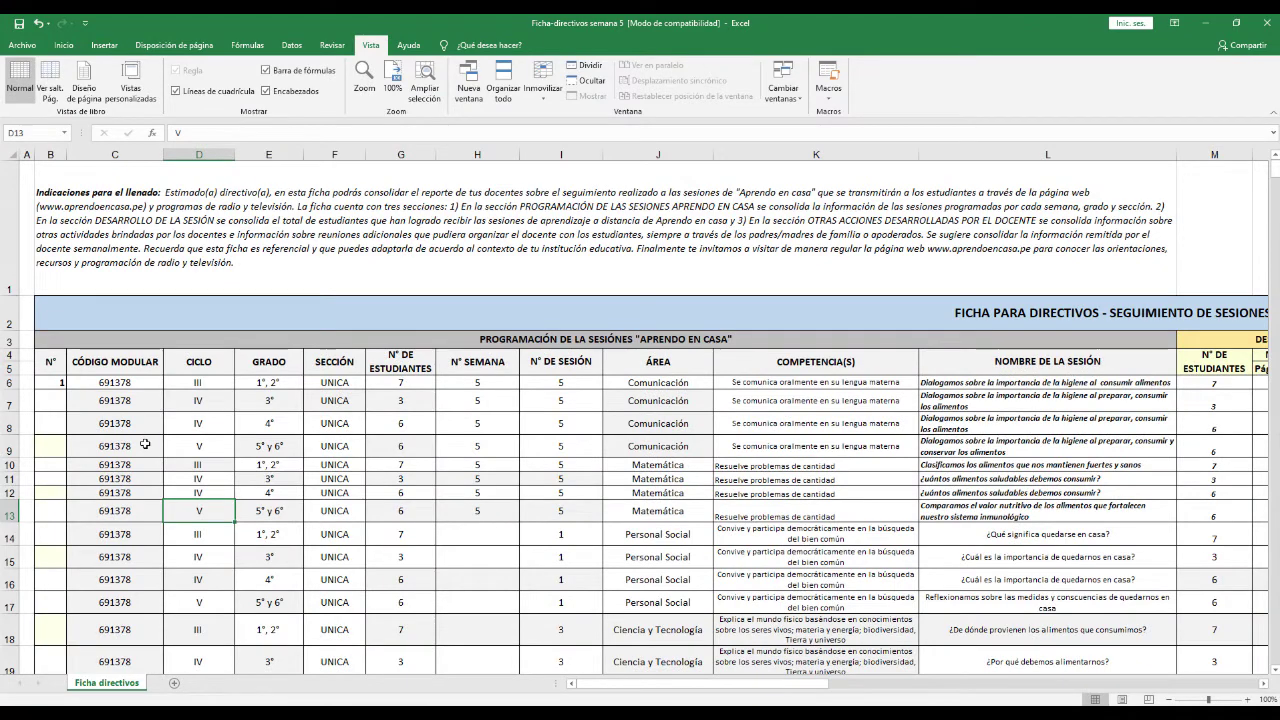
scroll(140, 440, "down", 1)
scroll(100, 455, "up", 1)
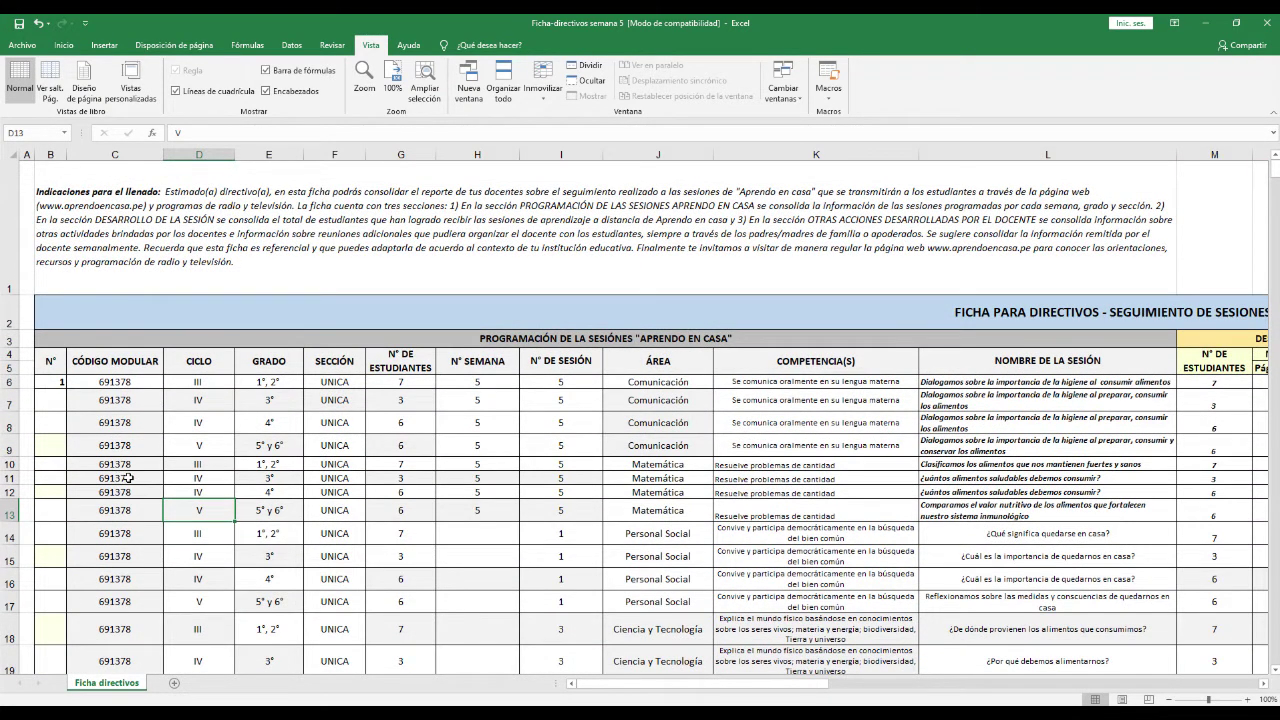
scroll(129, 478, "down", 1)
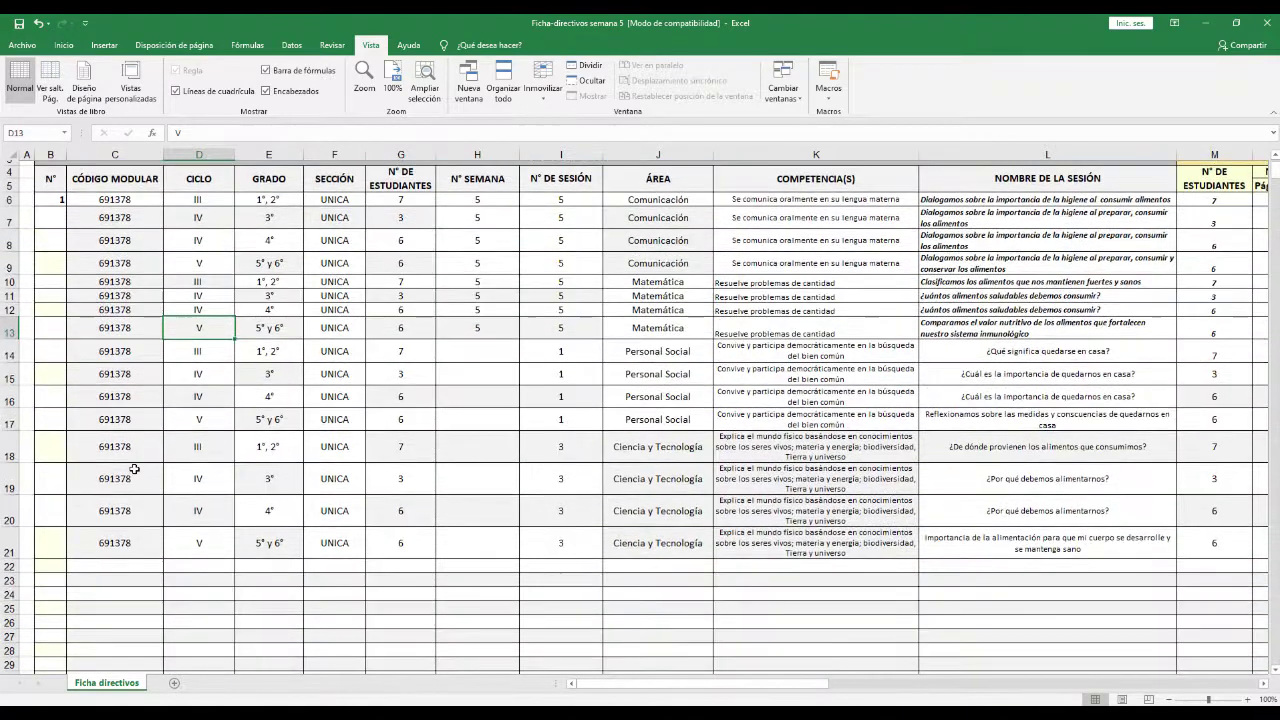
scroll(134, 469, "down", 1)
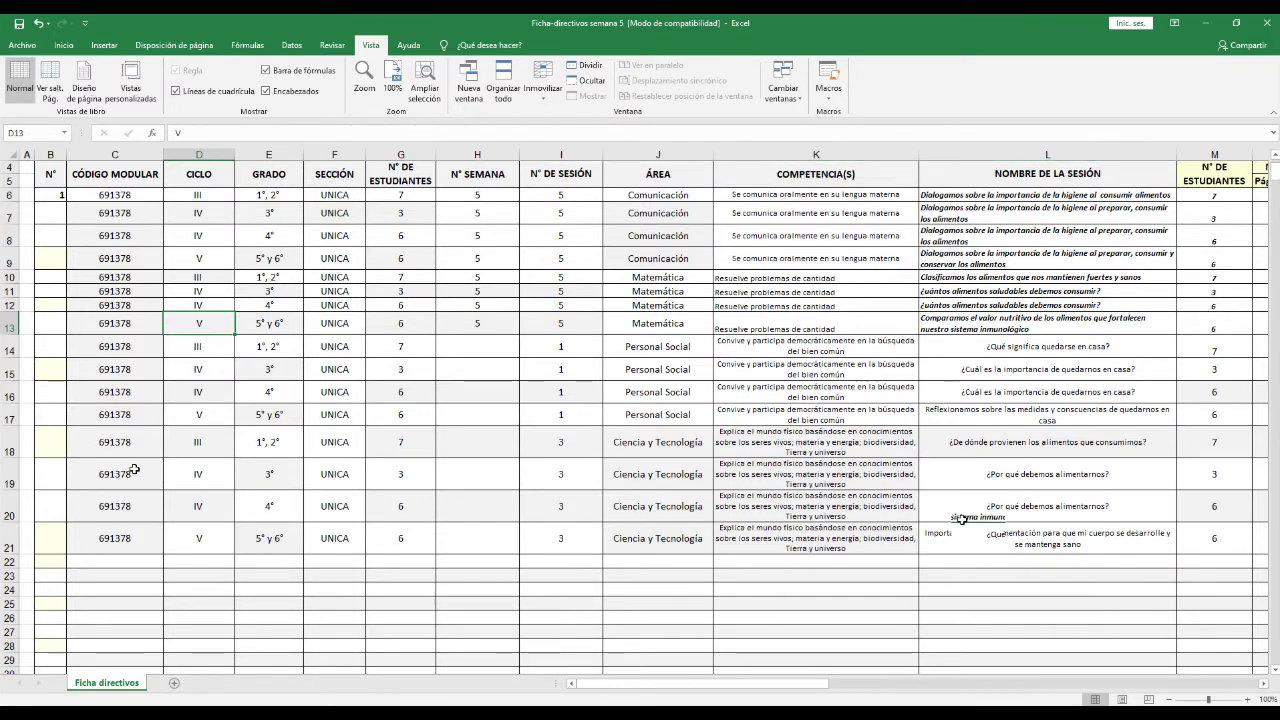
scroll(956, 516, "up", 1)
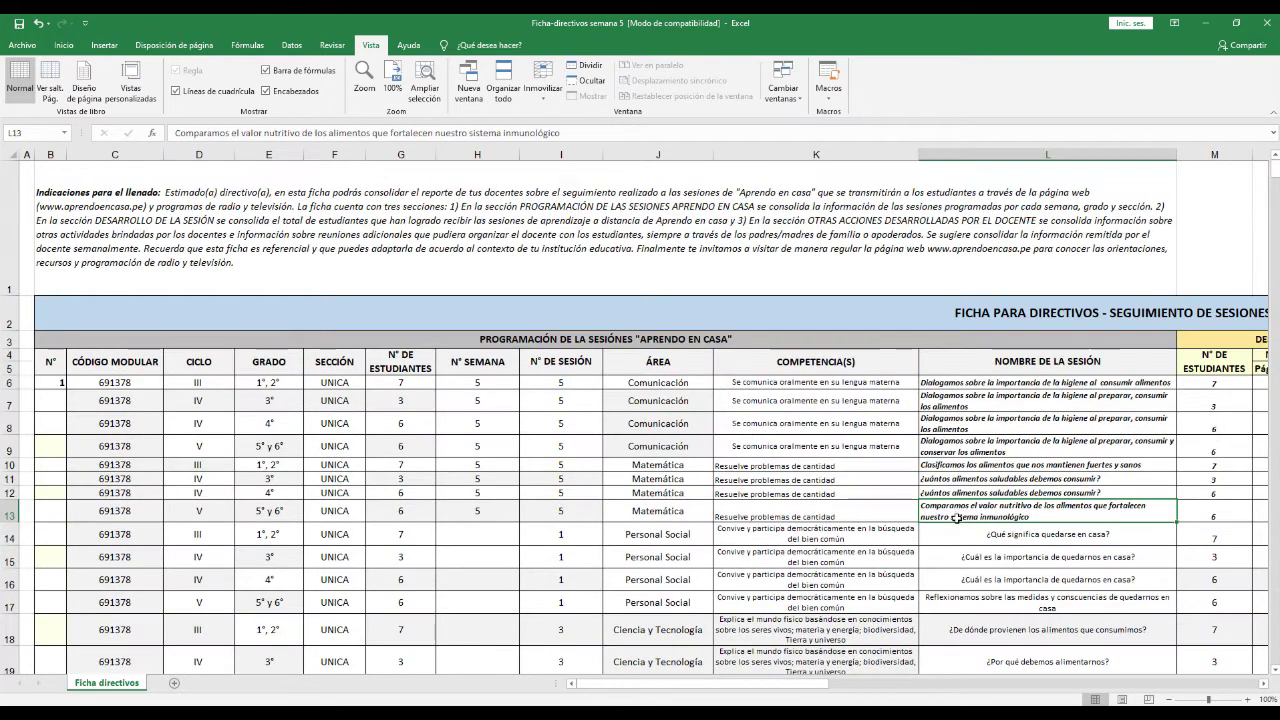
left_click(957, 519)
left_click(10, 514)
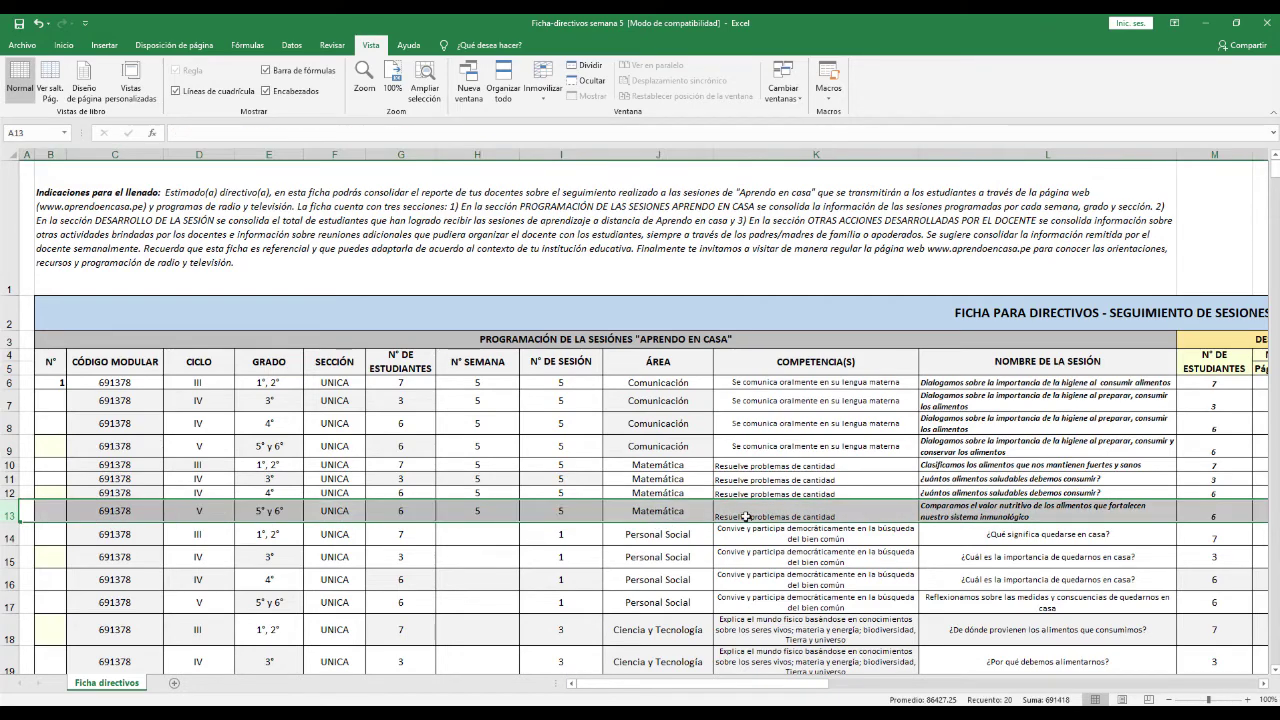
scroll(657, 524, "down", 3)
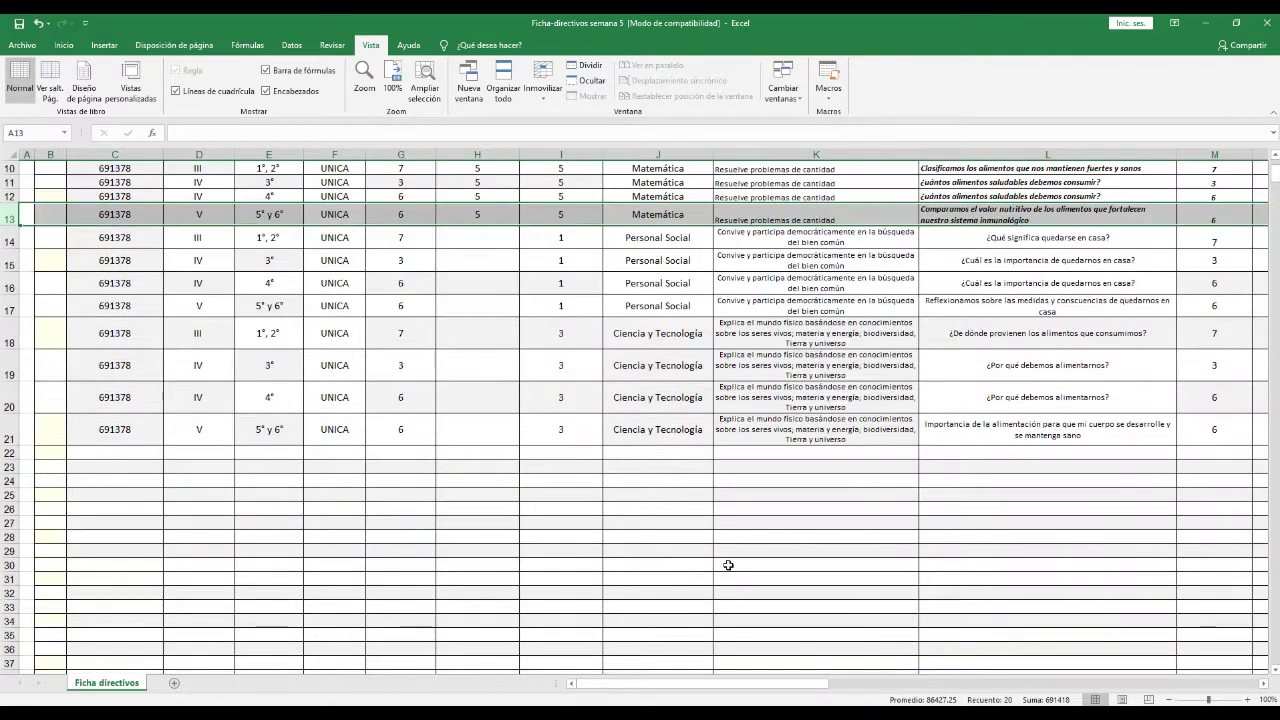
scroll(657, 524, "up", 3)
scroll(657, 524, "down", 1)
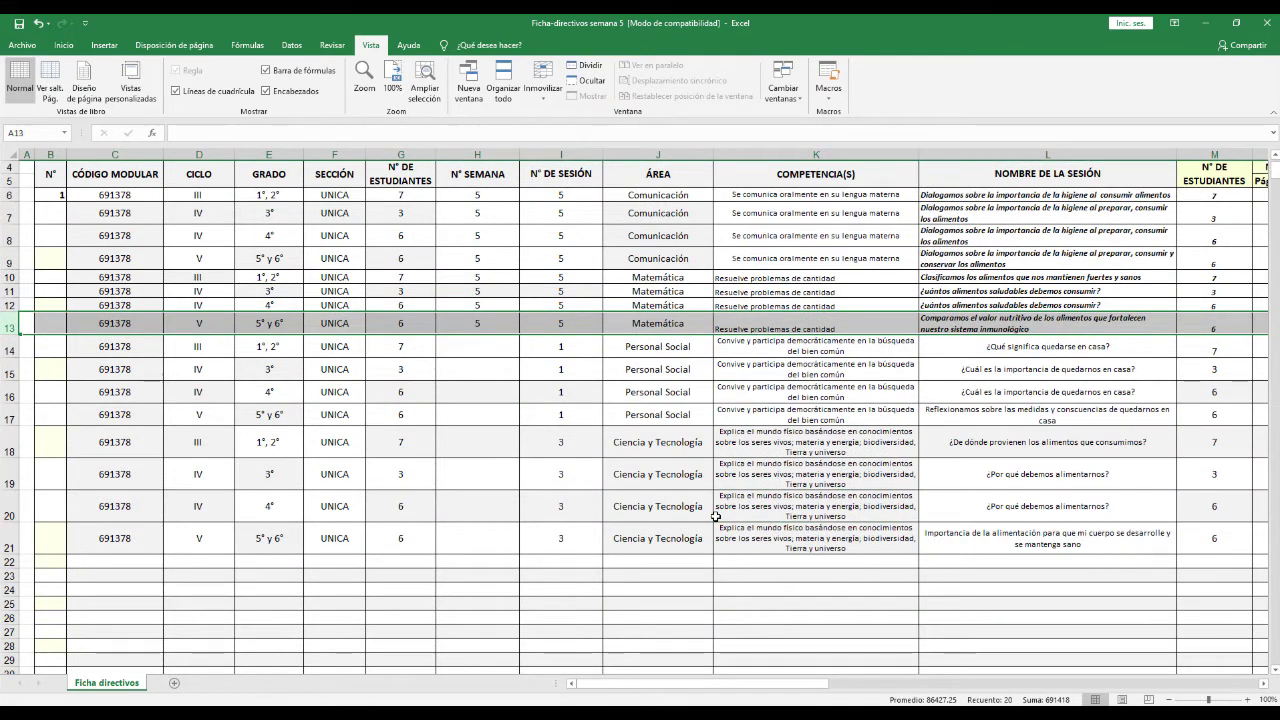
Make row 20 about 30 px taller to fit the competency text in K20
left_click(716, 515)
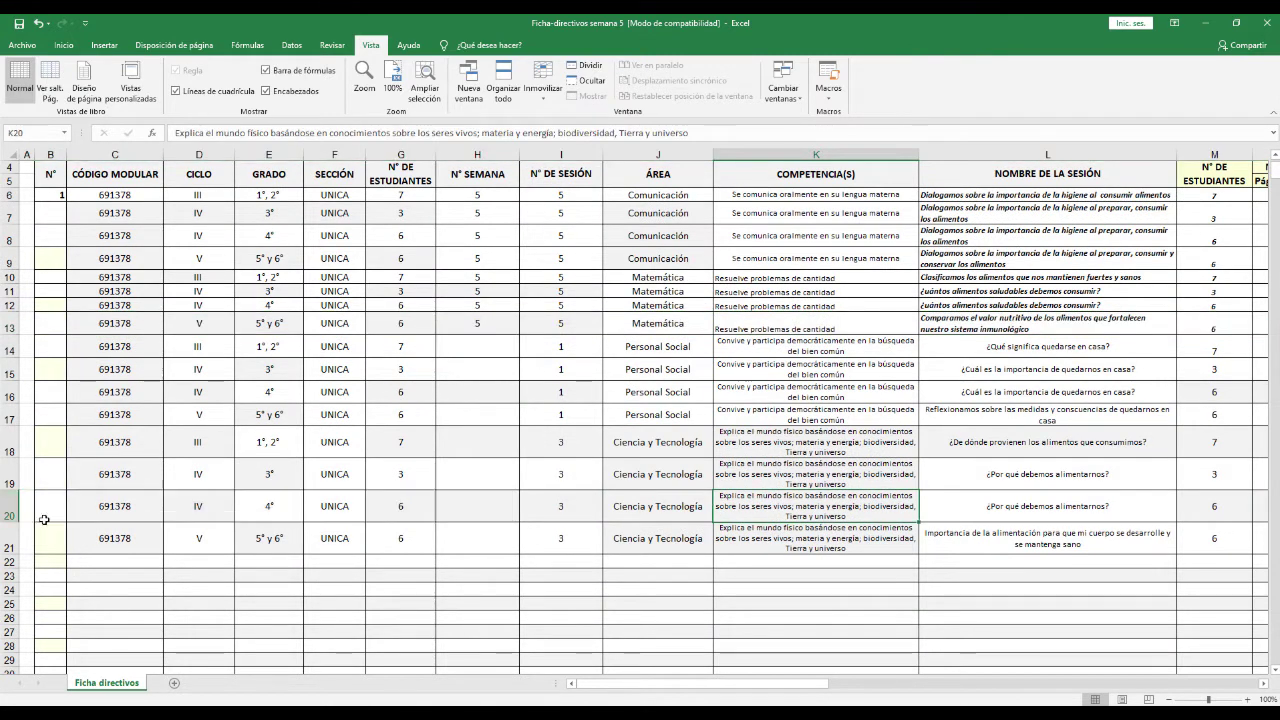
left_click_drag(12, 553, 12, 548)
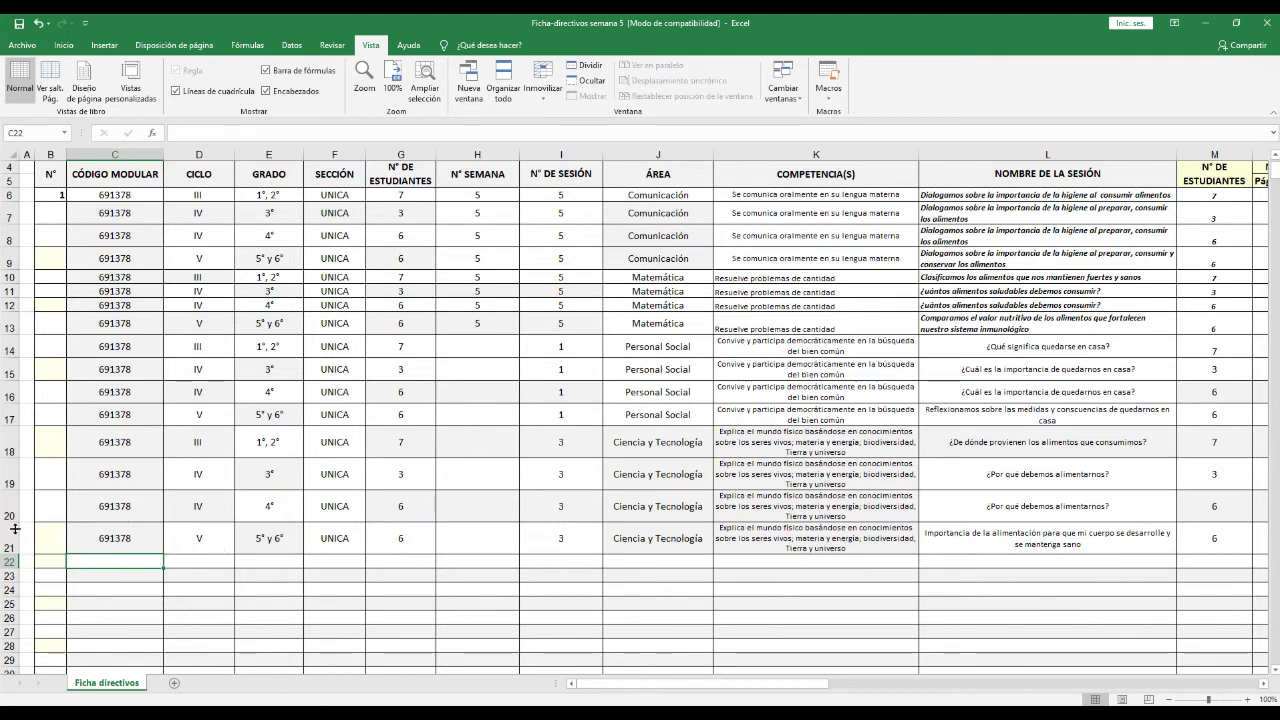
left_click_drag(15, 522, 15, 552)
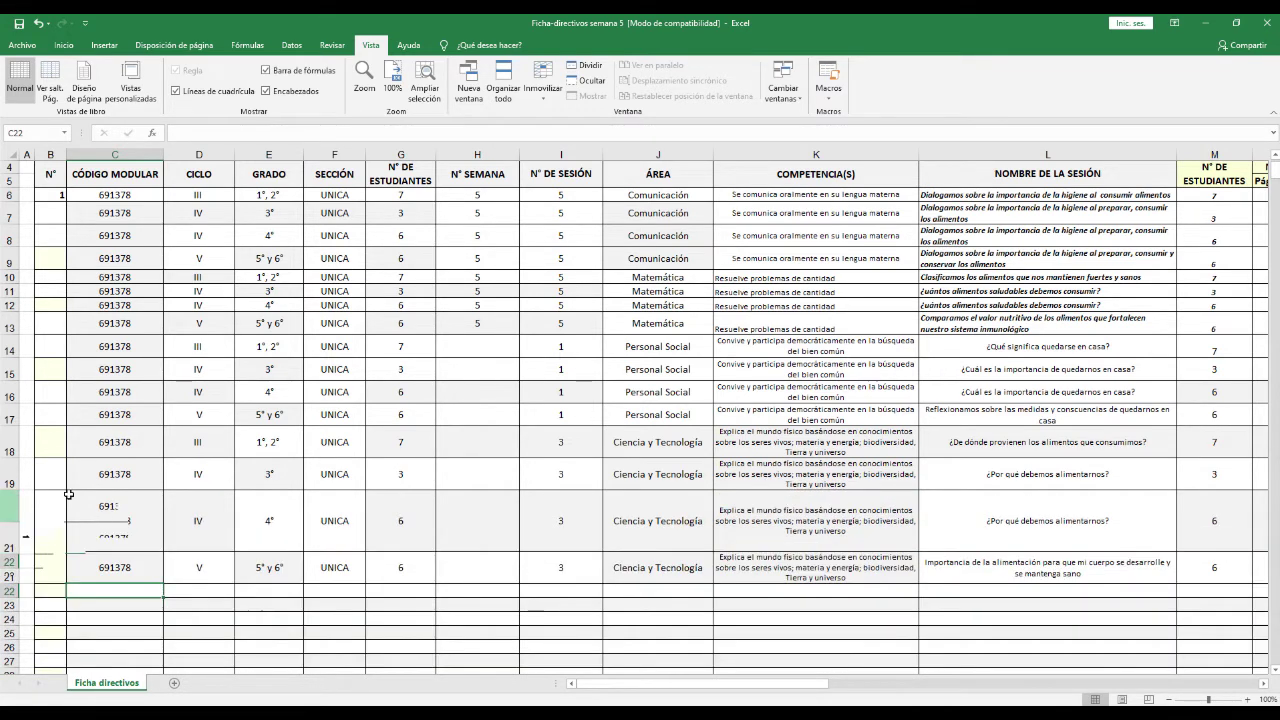
Scroll back to the sheet's first columns and select the row 1 instructions cell
scroll(117, 506, "up", 2)
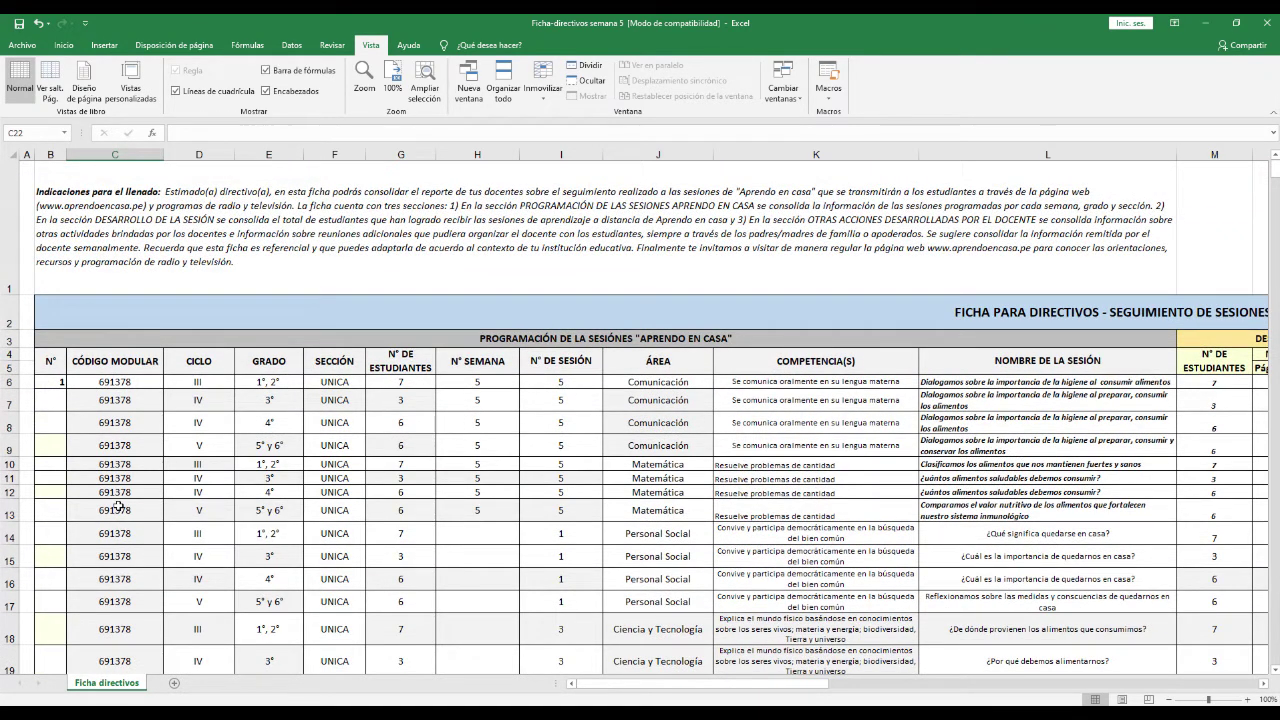
scroll(228, 510, "down", 1)
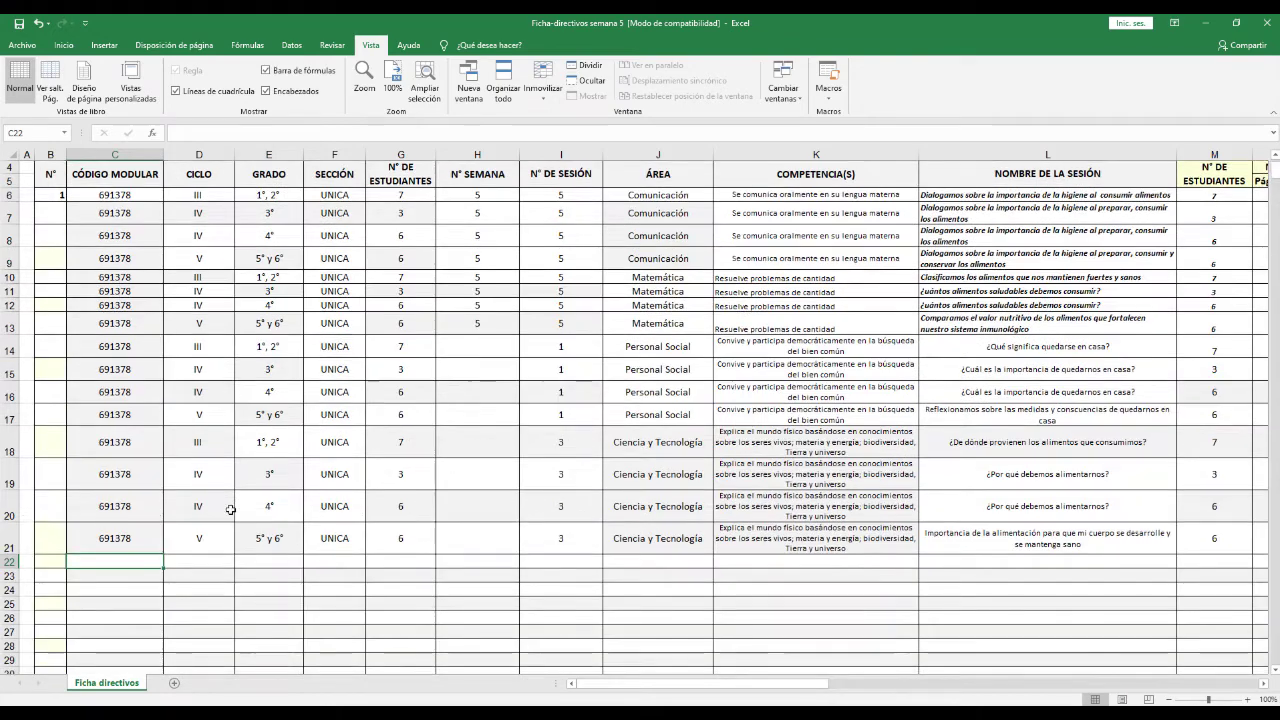
scroll(230, 509, "up", 1)
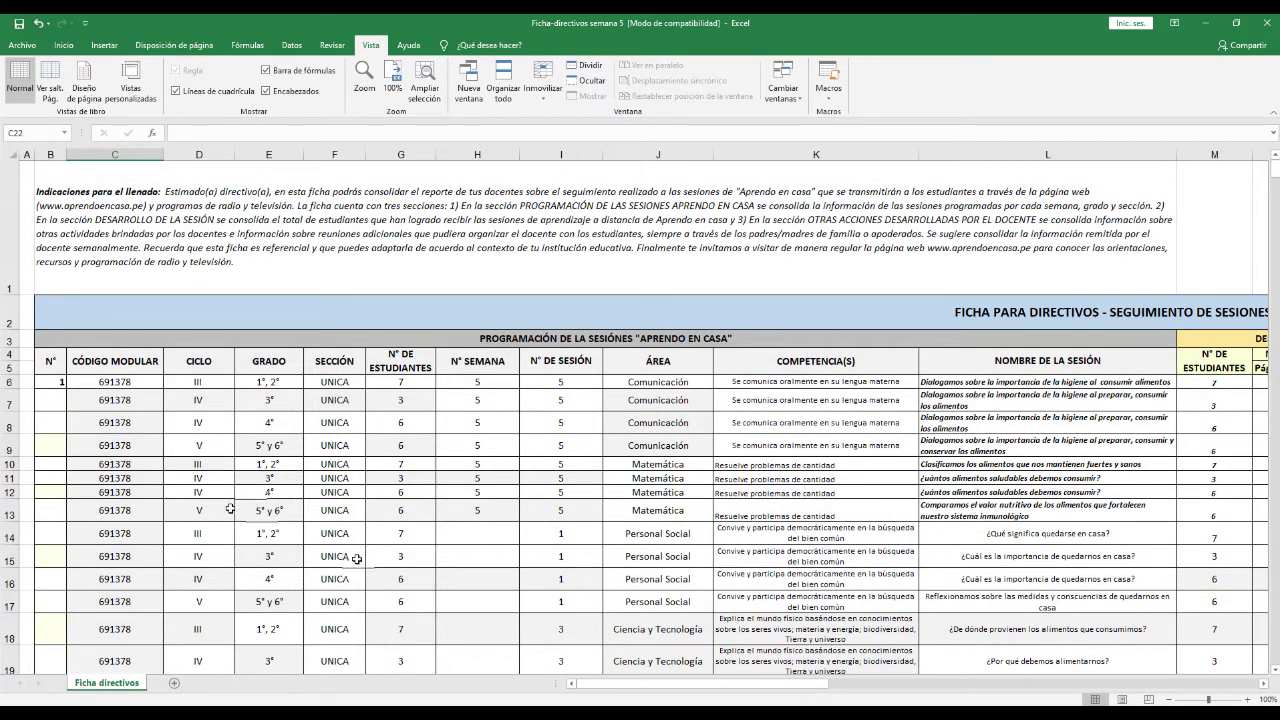
left_click_drag(652, 686, 987, 696)
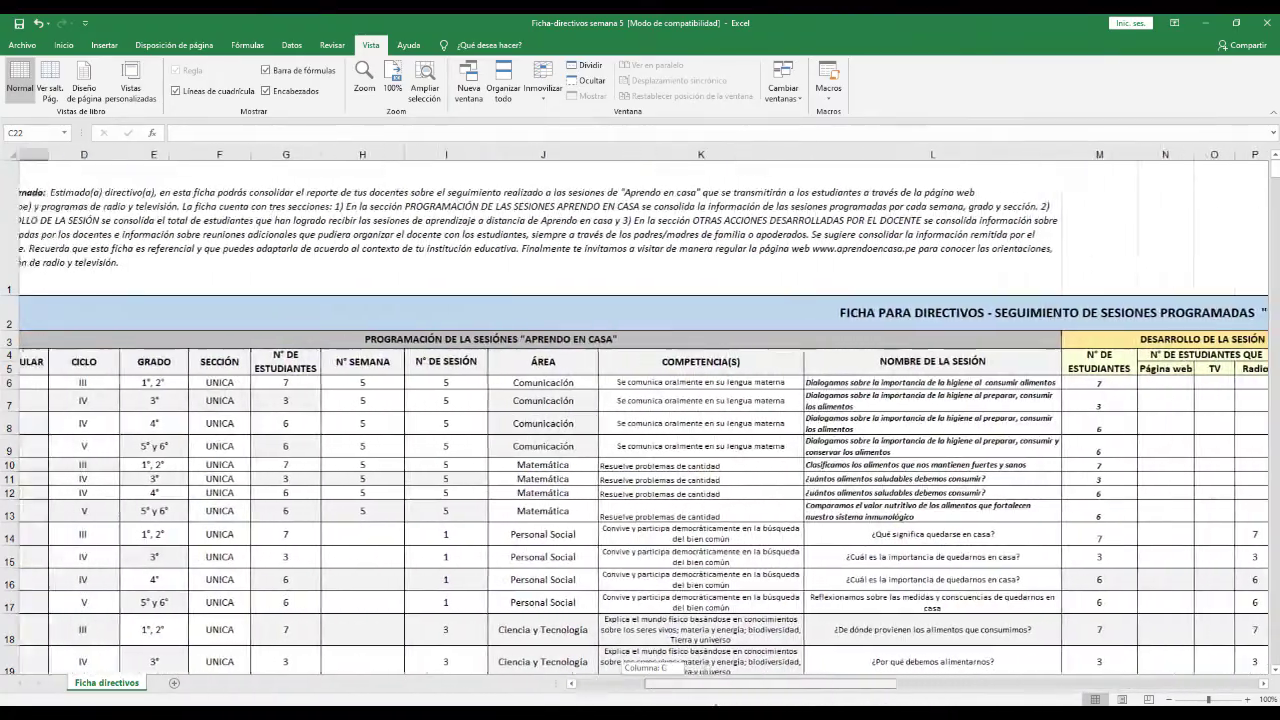
left_click_drag(987, 696, 852, 686)
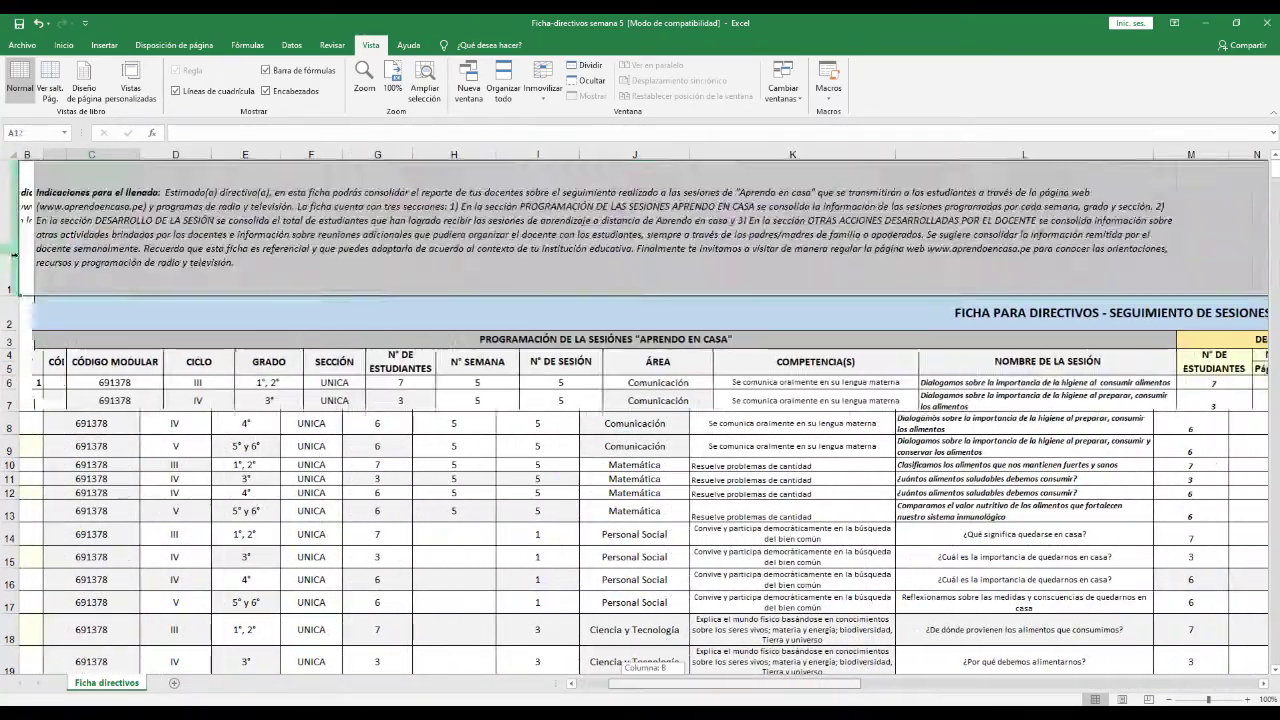
left_click(129, 273)
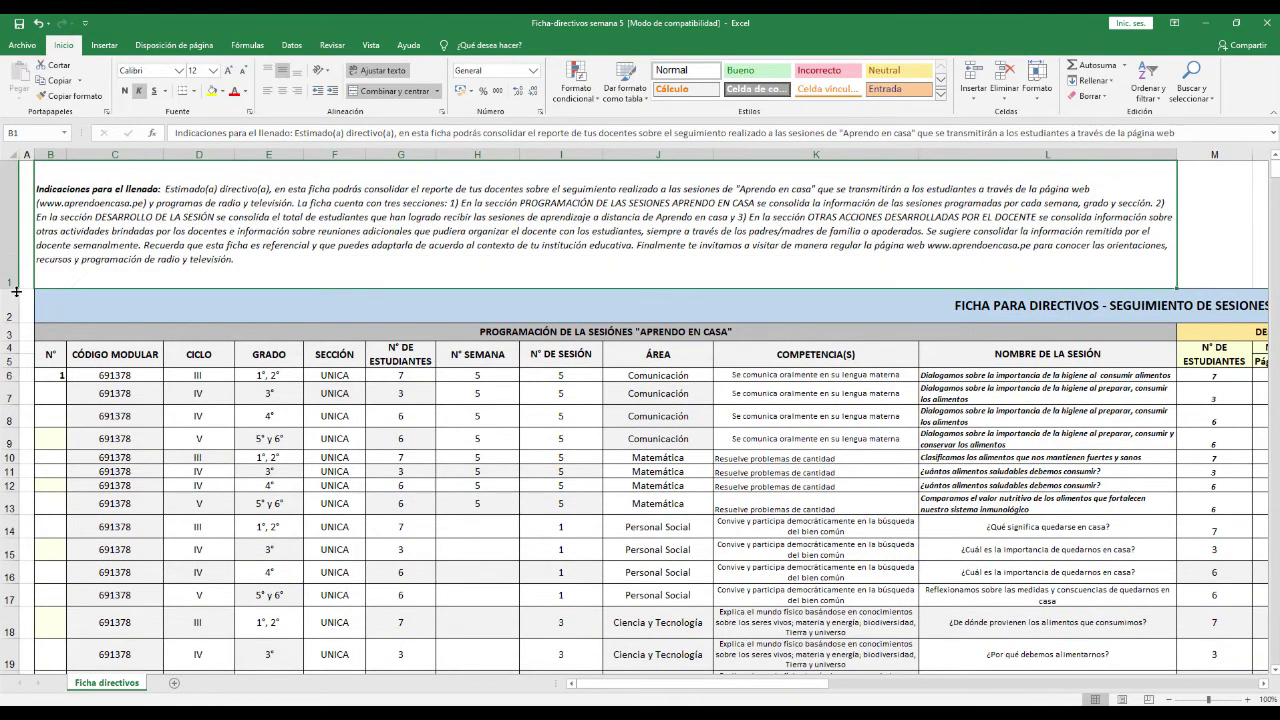
Shorten the instructions row 1 to about 105 points
left_click_drag(16, 291, 18, 258)
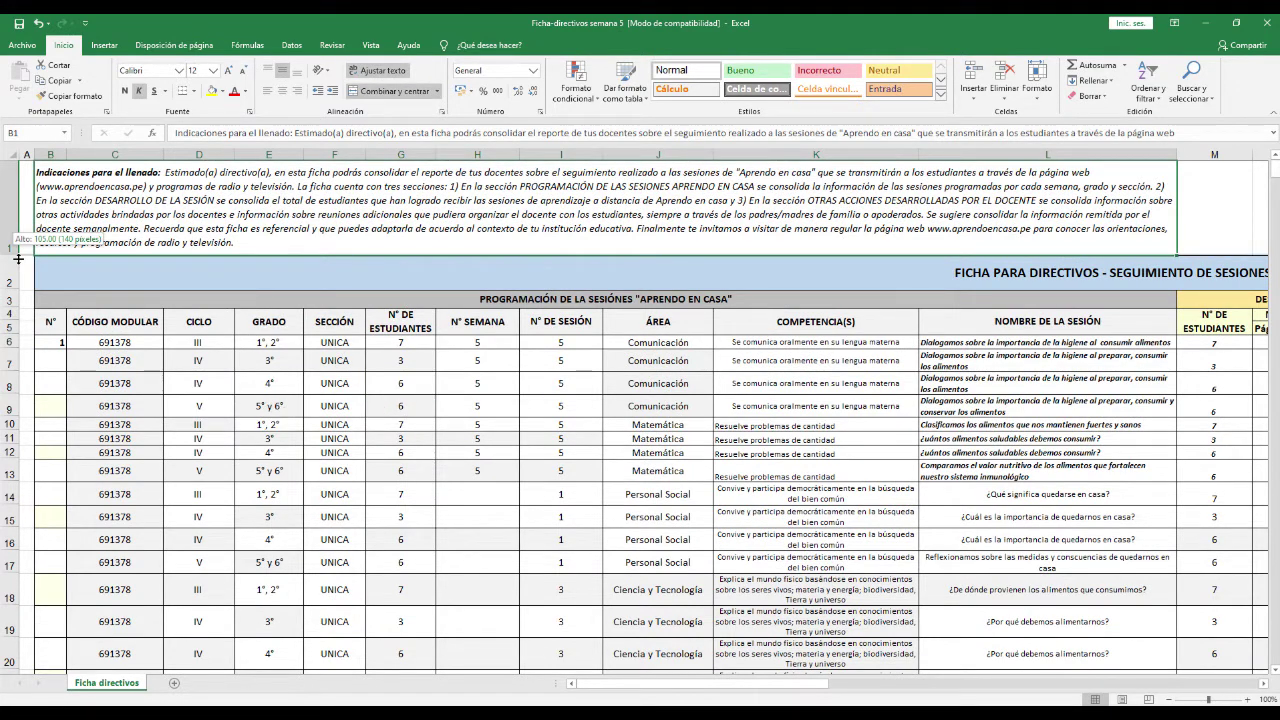
left_click_drag(18, 258, 18, 254)
left_click(400, 381)
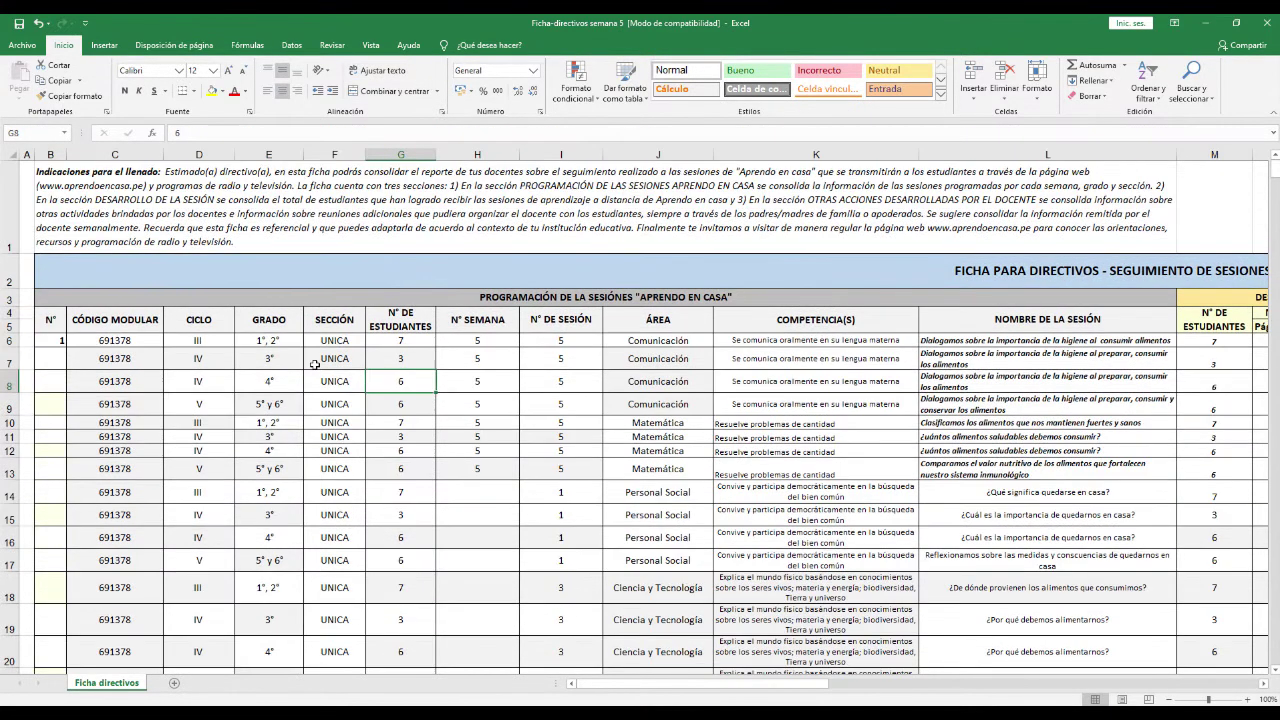
Scroll through the sheet to check the table down to row 41
scroll(314, 429, "down", 5)
scroll(314, 429, "down", 6)
scroll(314, 429, "up", 6)
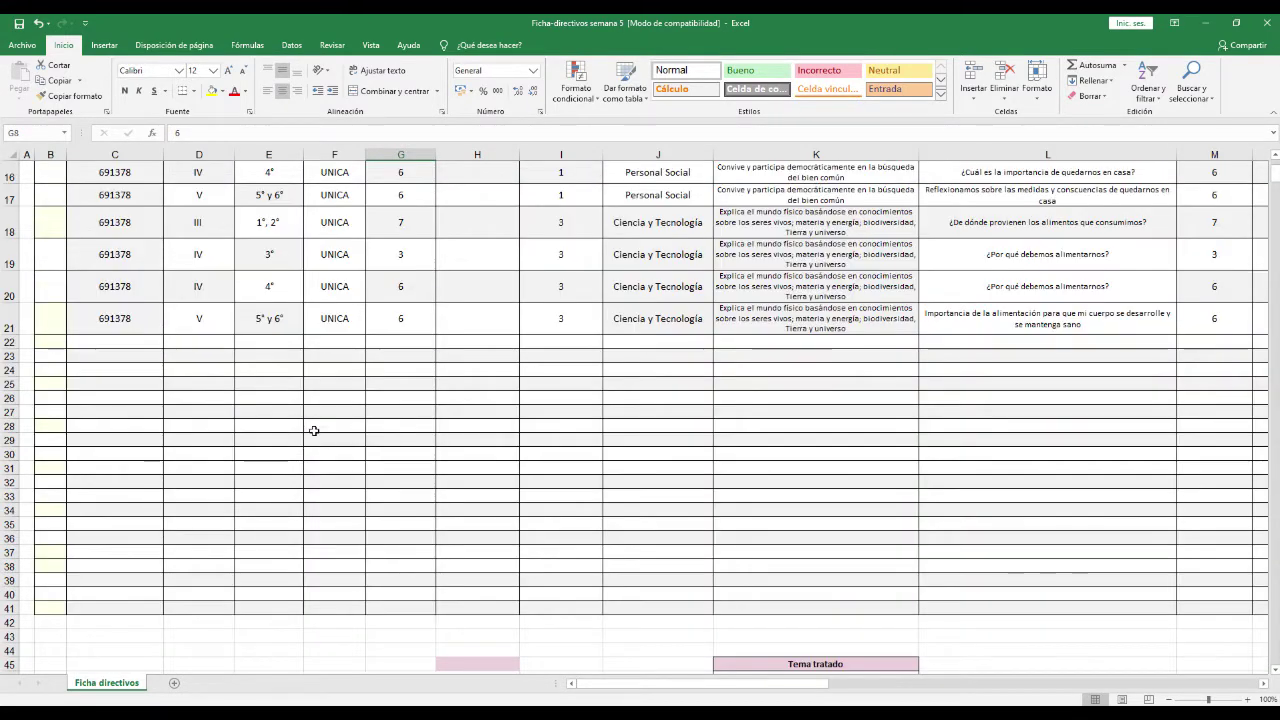
scroll(314, 429, "down", 6)
scroll(314, 429, "up", 3)
scroll(314, 429, "up", 4)
scroll(314, 429, "down", 6)
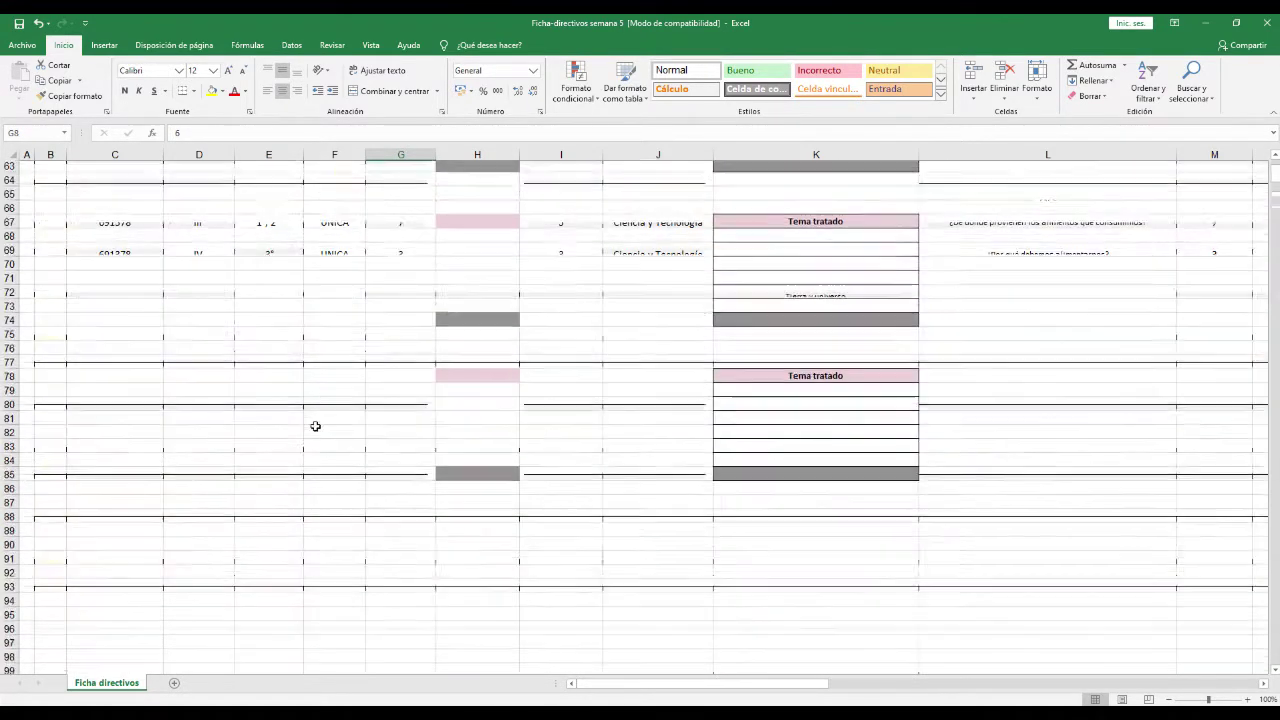
scroll(316, 426, "down", 11)
scroll(316, 426, "up", 7)
scroll(316, 426, "up", 8)
scroll(316, 426, "up", 4)
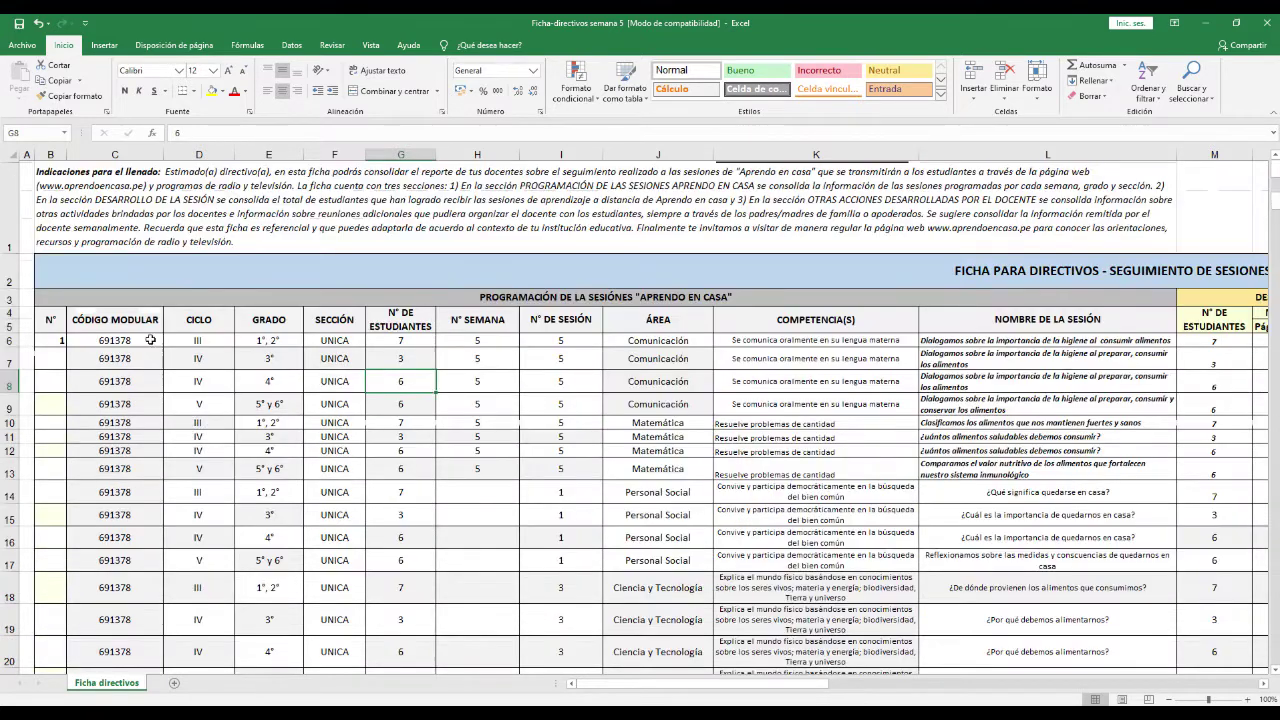
scroll(316, 426, "down", 19)
scroll(316, 426, "up", 16)
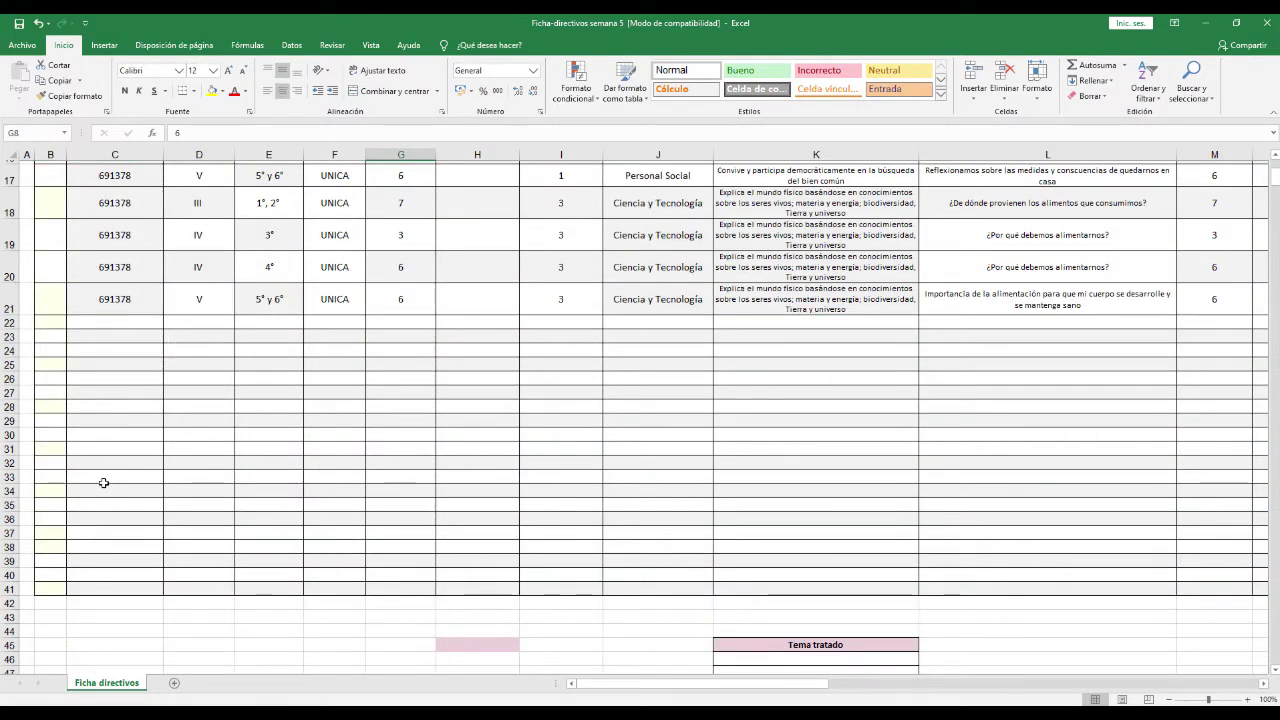
scroll(339, 555, "down", 10)
scroll(339, 555, "down", 6)
scroll(339, 555, "up", 1)
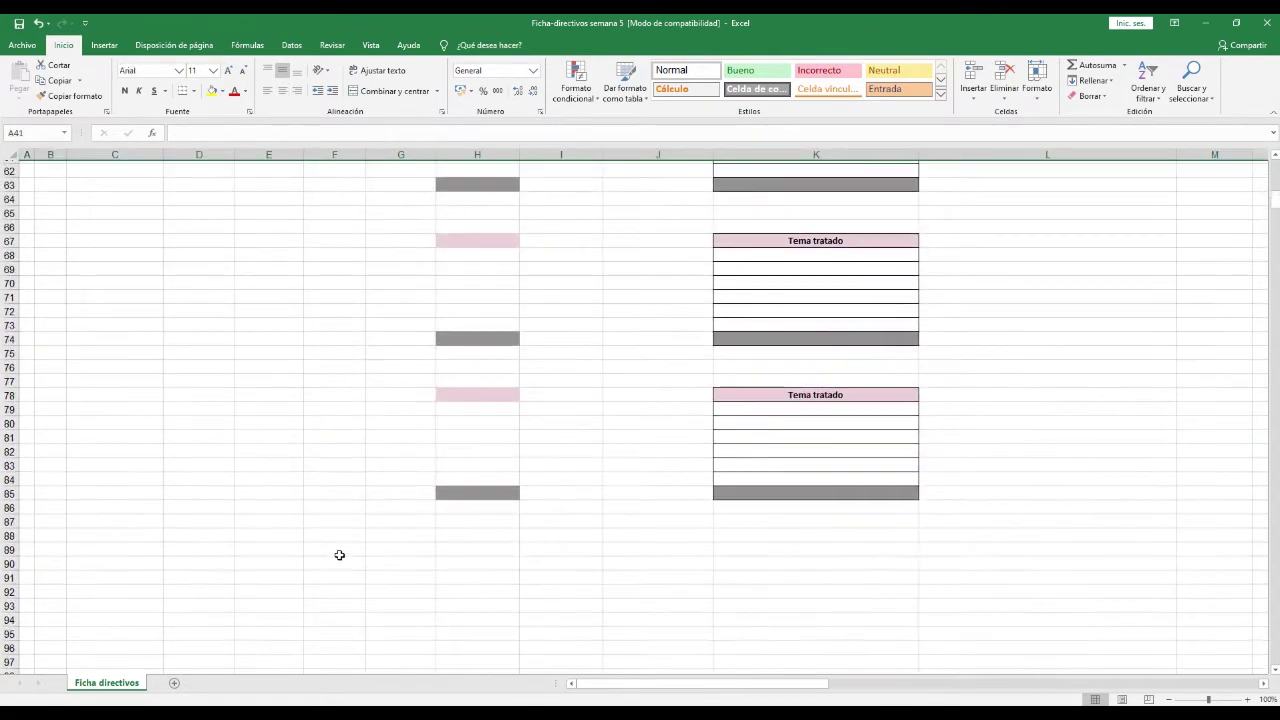
scroll(330, 552, "up", 10)
scroll(330, 552, "up", 5)
scroll(324, 550, "up", 15)
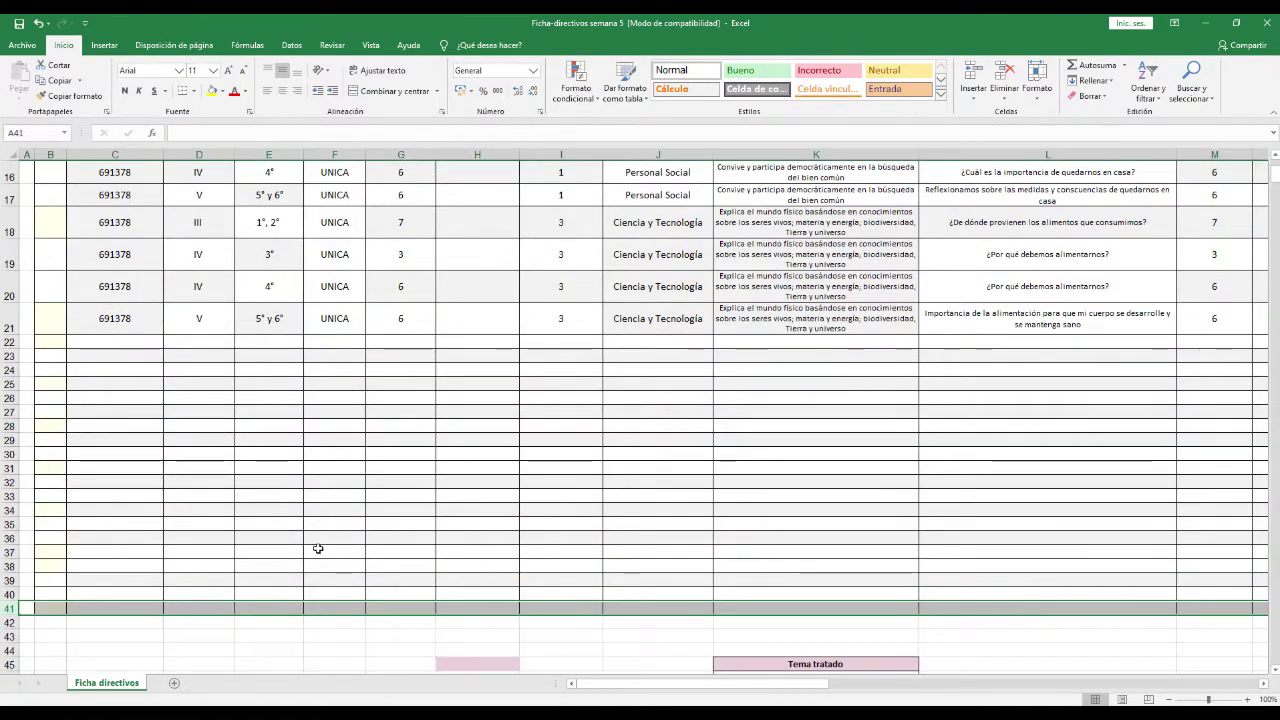
Show the Archivo > Imprimir preview, check page 2, and expand the Configuración scaling options
left_click(18, 45)
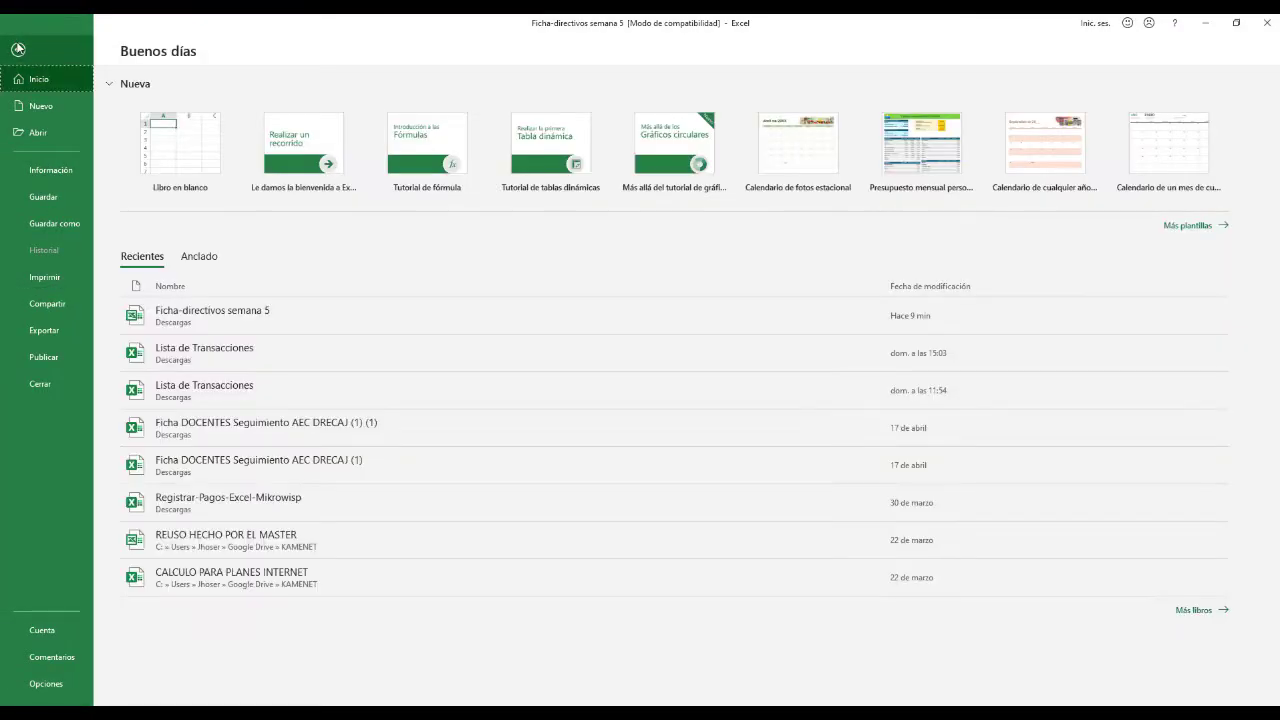
left_click(44, 277)
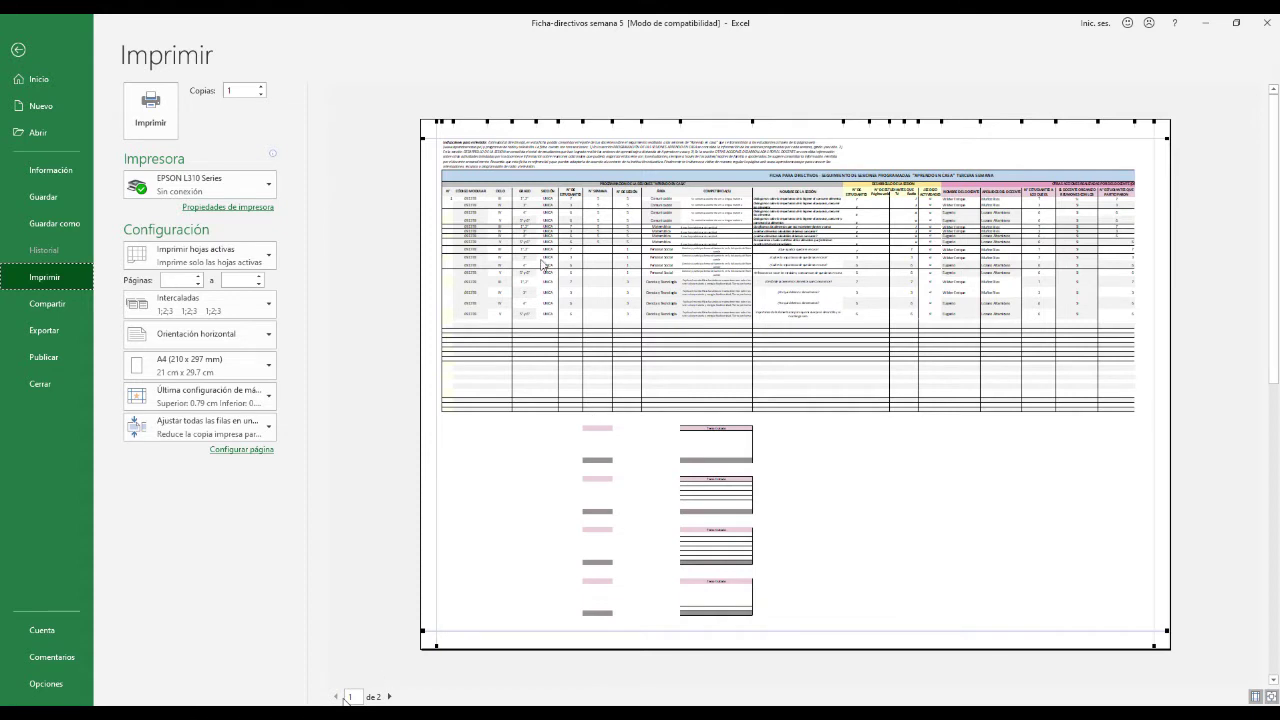
left_click(389, 696)
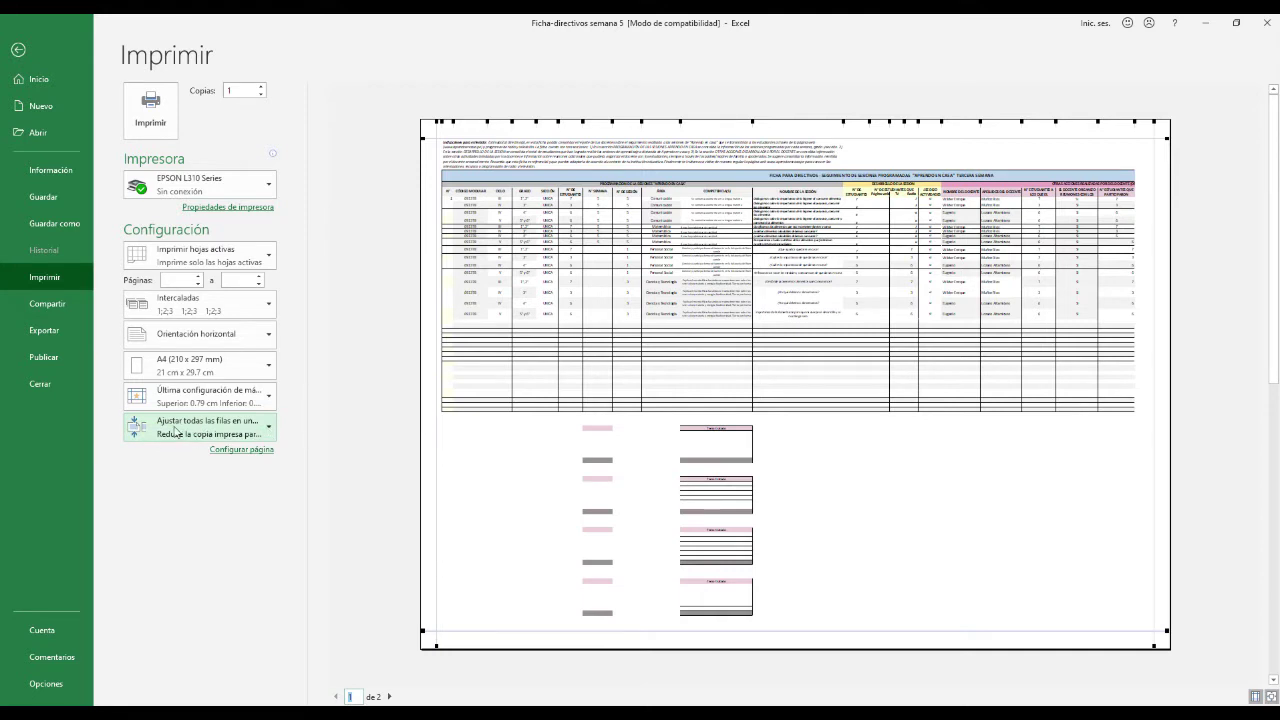
left_click(243, 430)
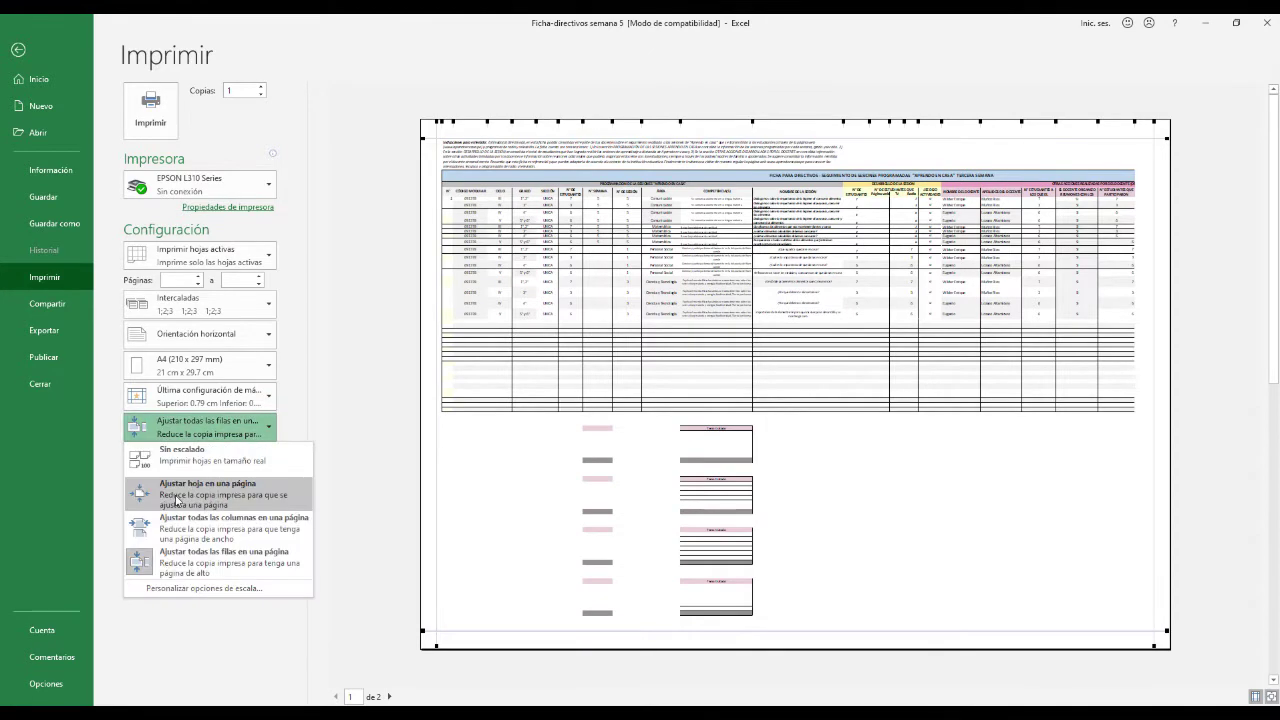
Change scaling from 'Ajustar hoja en una página' to 'Sin escalado', giving 11 pages
left_click(176, 497)
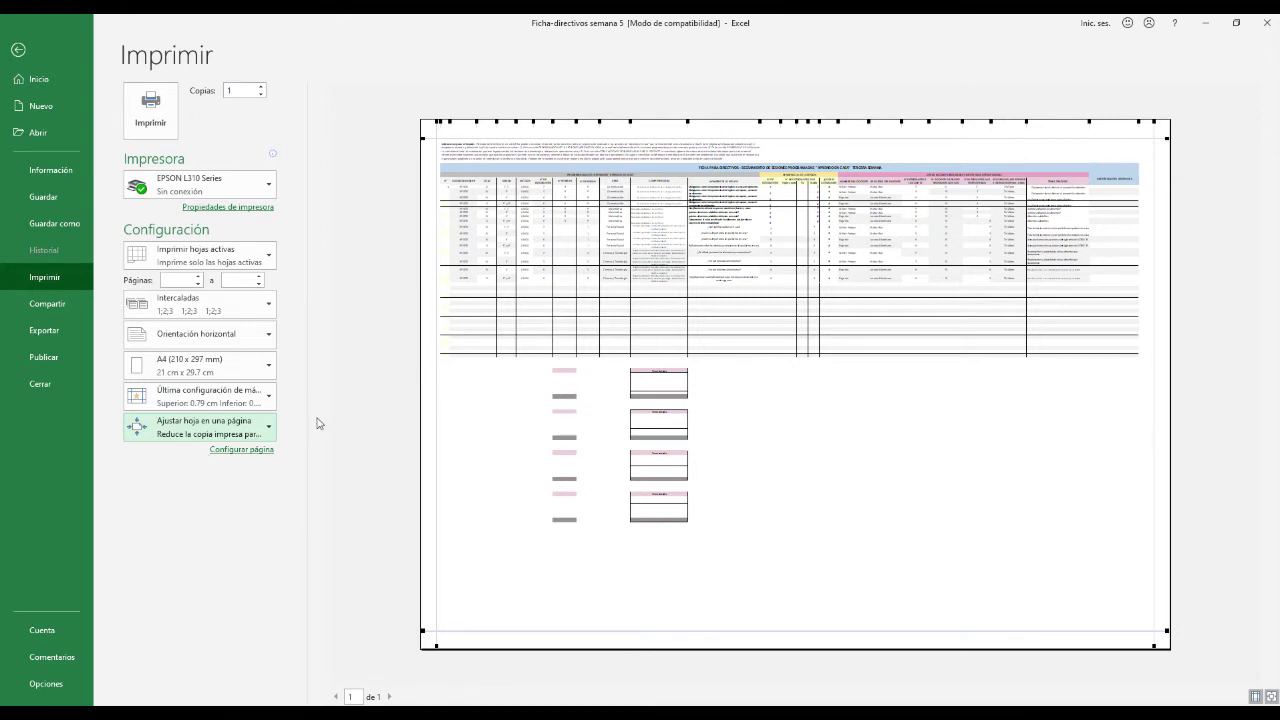
key("Return")
key("Escape")
key("Up")
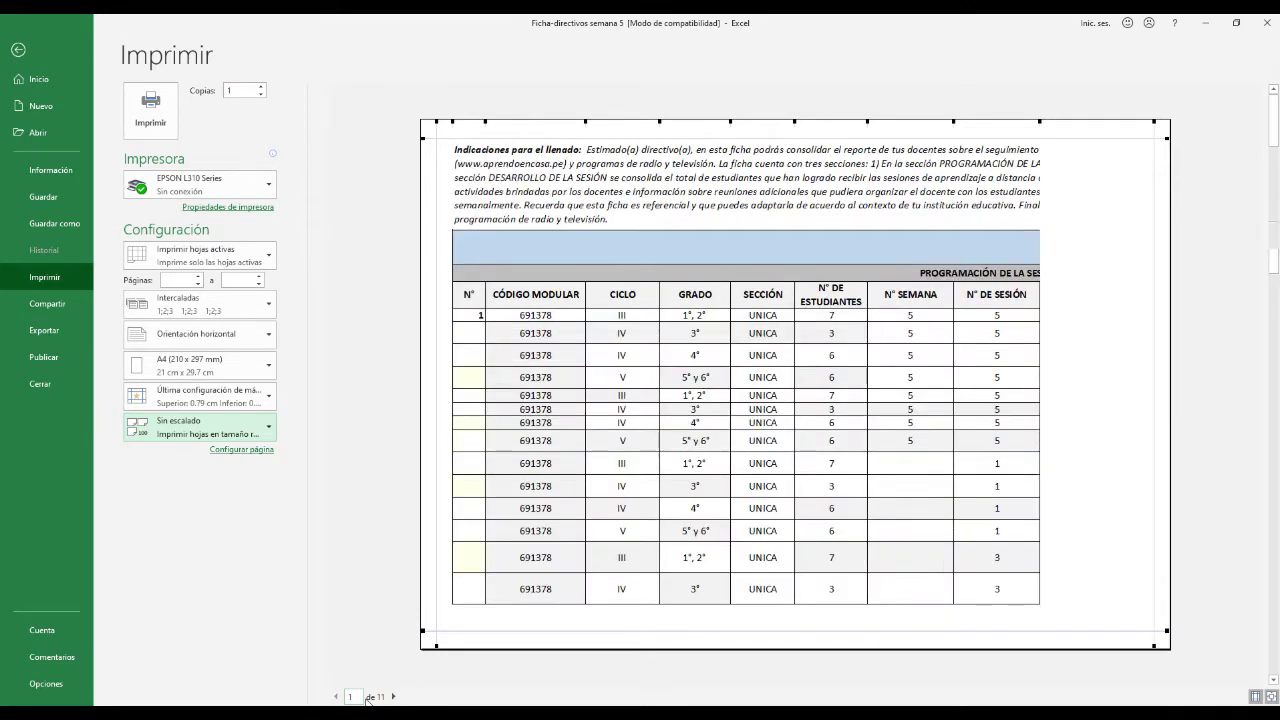
left_click(393, 697)
left_click(393, 697)
left_click(393, 697)
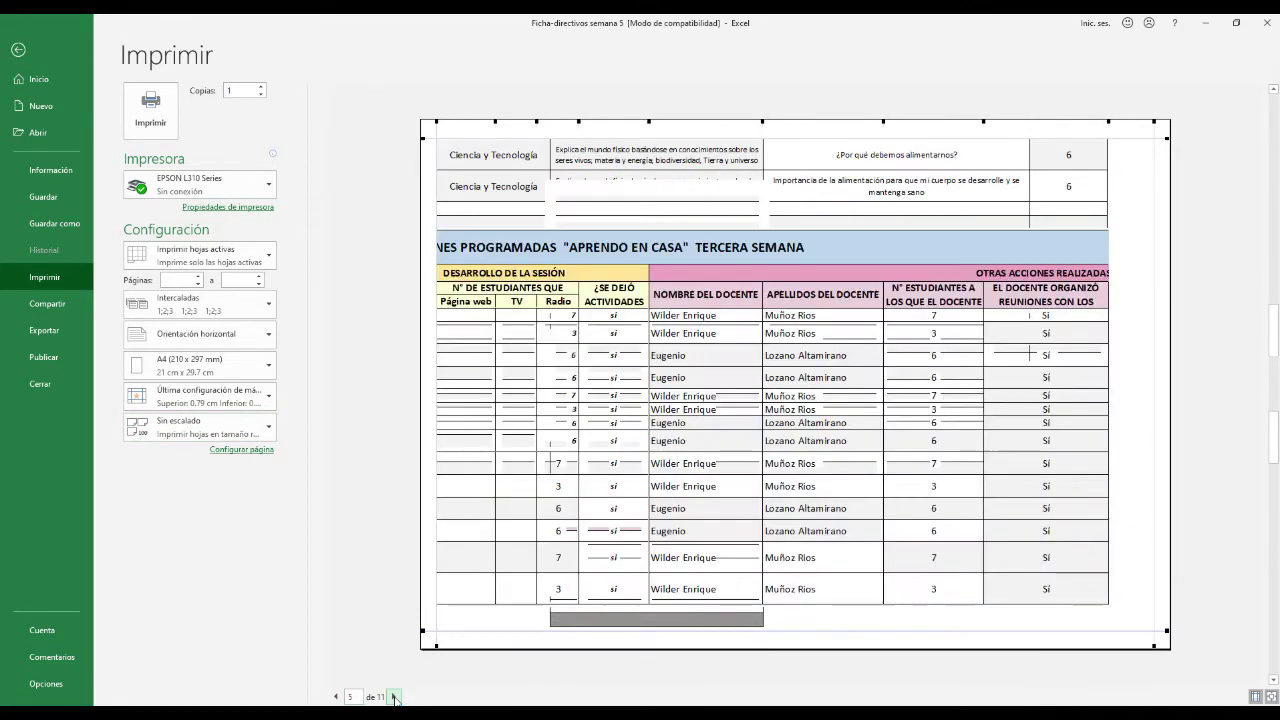
left_click(393, 697)
left_click(393, 697)
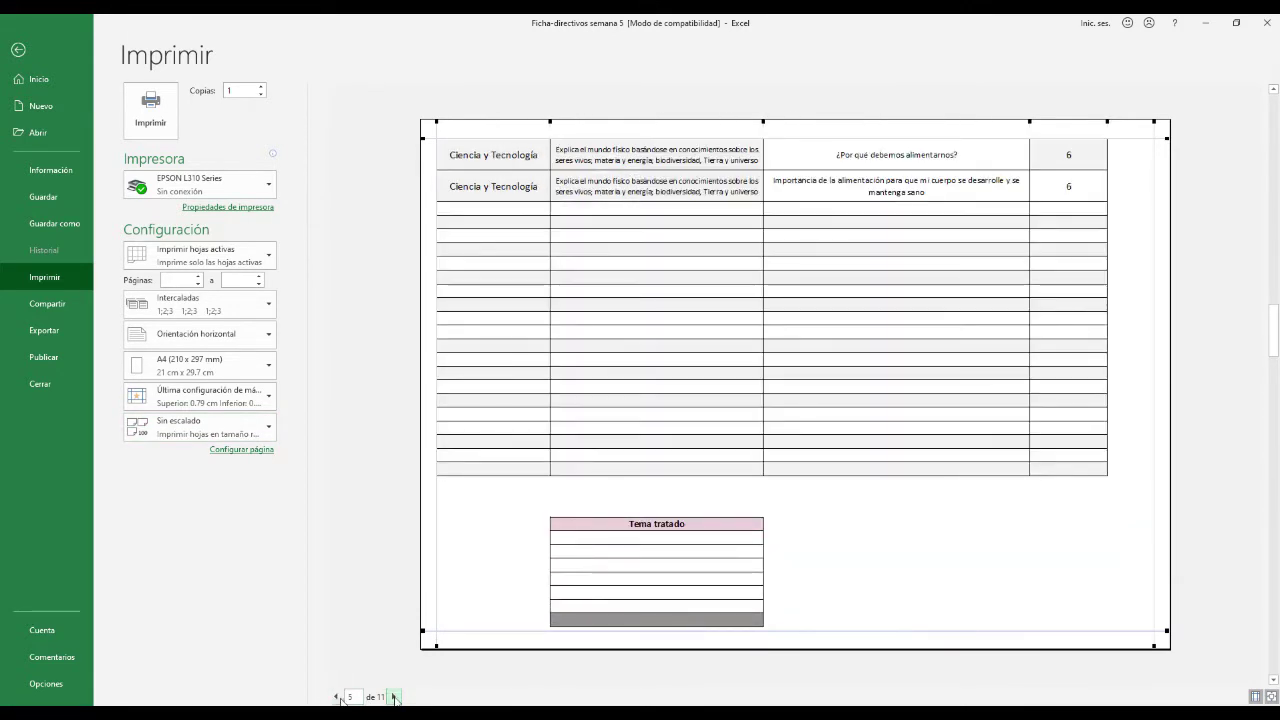
left_click(337, 697)
left_click(393, 697)
left_click(393, 697)
left_click(393, 697)
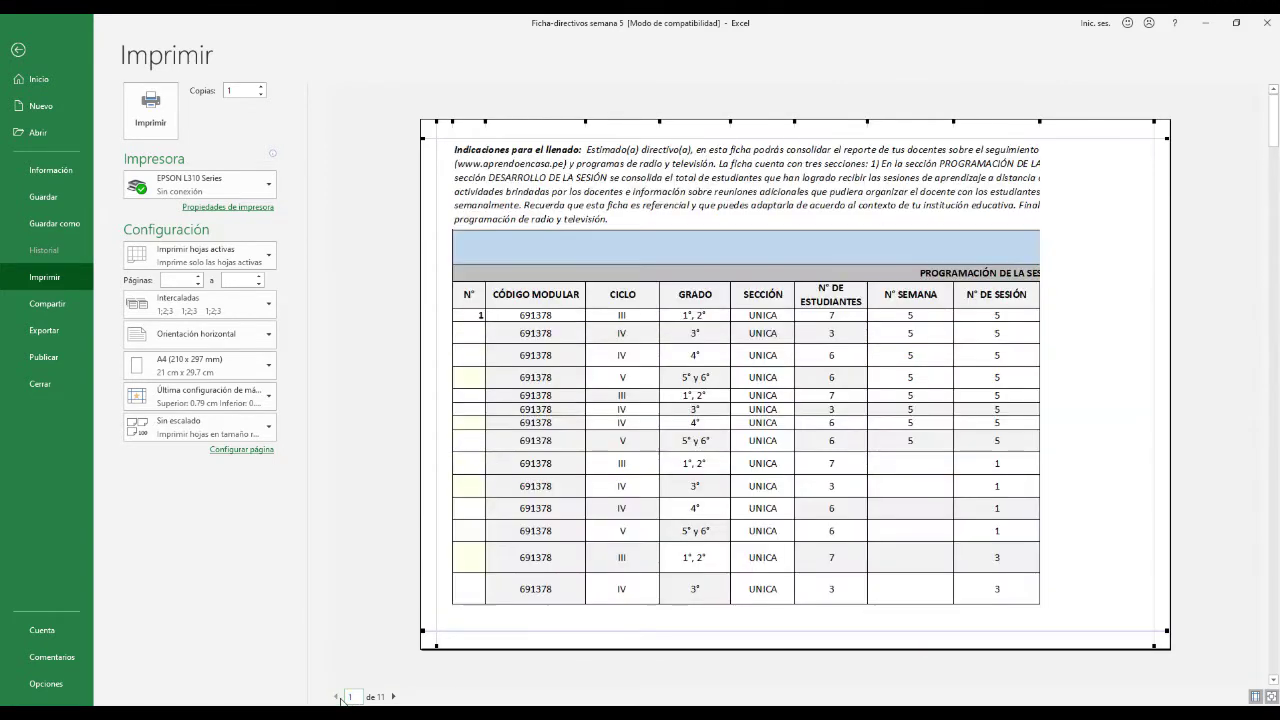
left_click(337, 697)
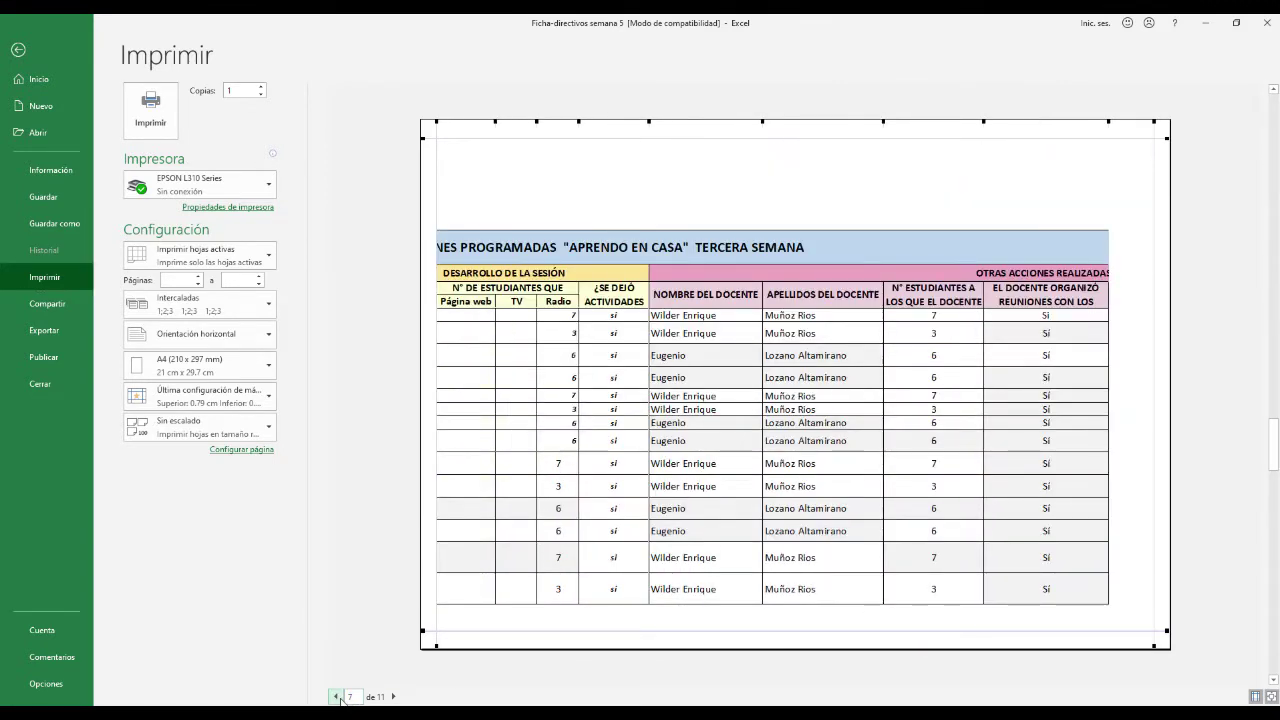
scroll(491, 371, "up", 6)
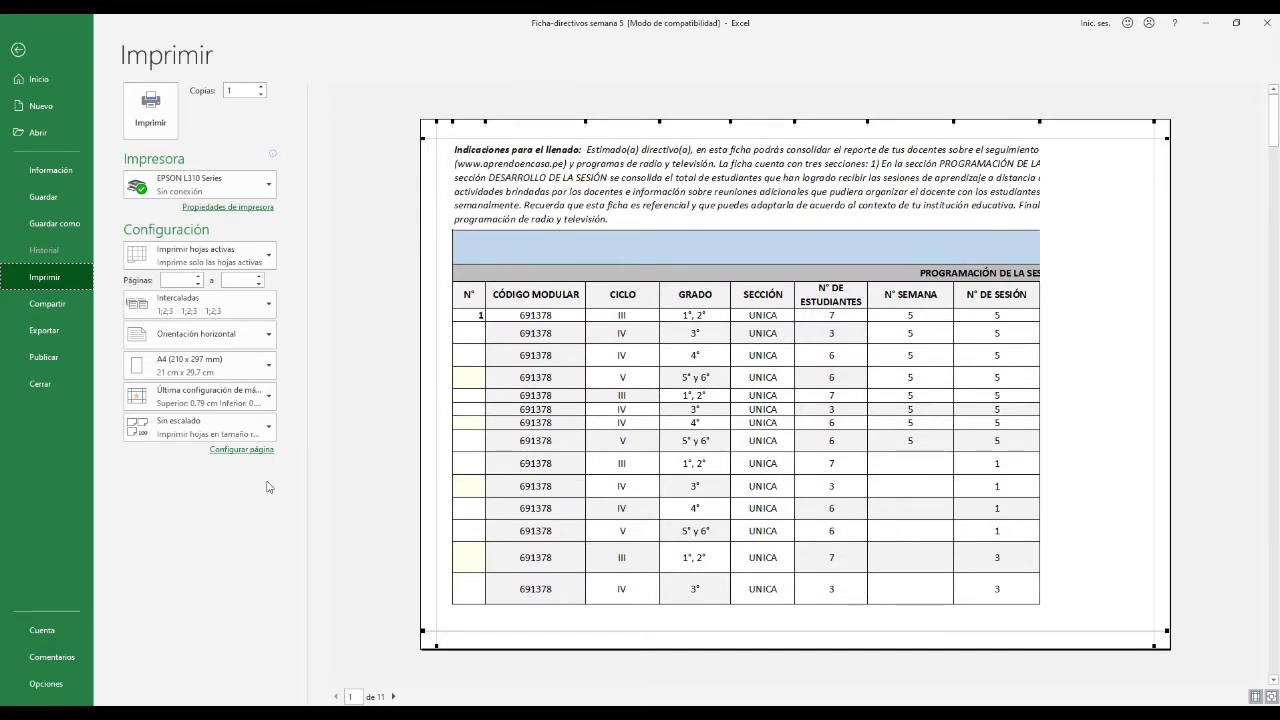
key("Escape")
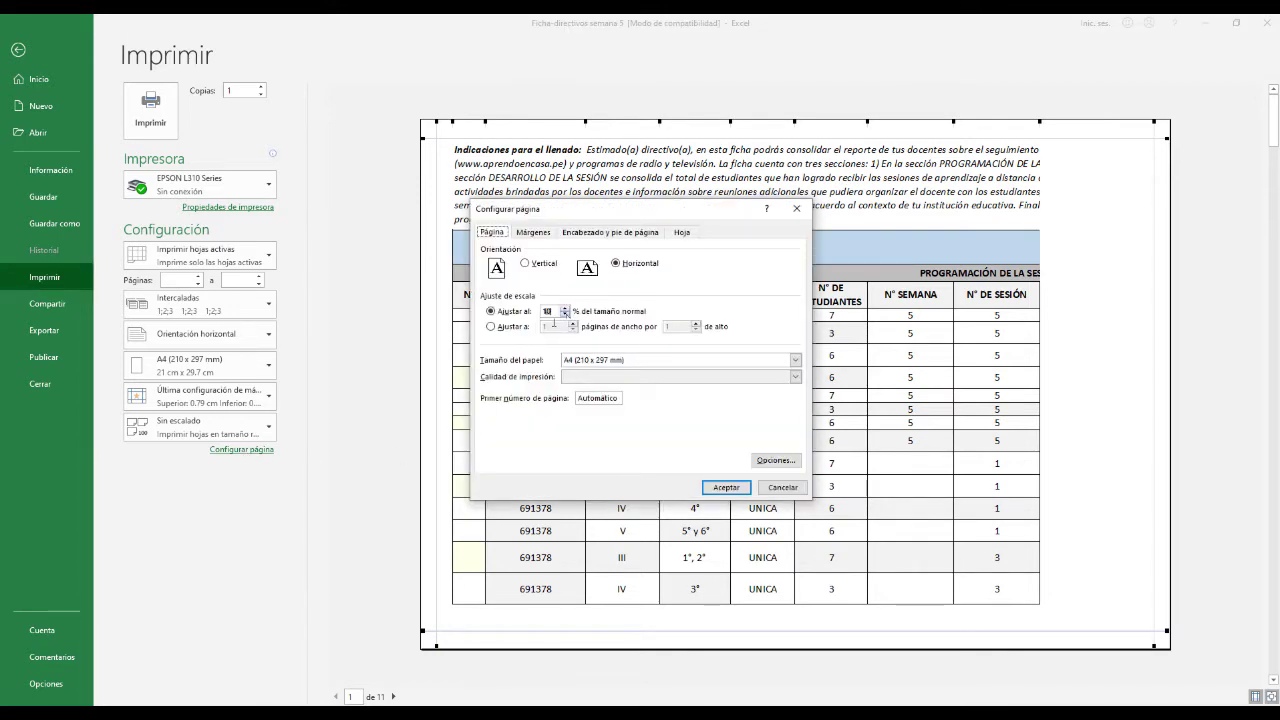
Set 'Ajustar al' to 50 % of normal size and accept with Aceptar
type("50")
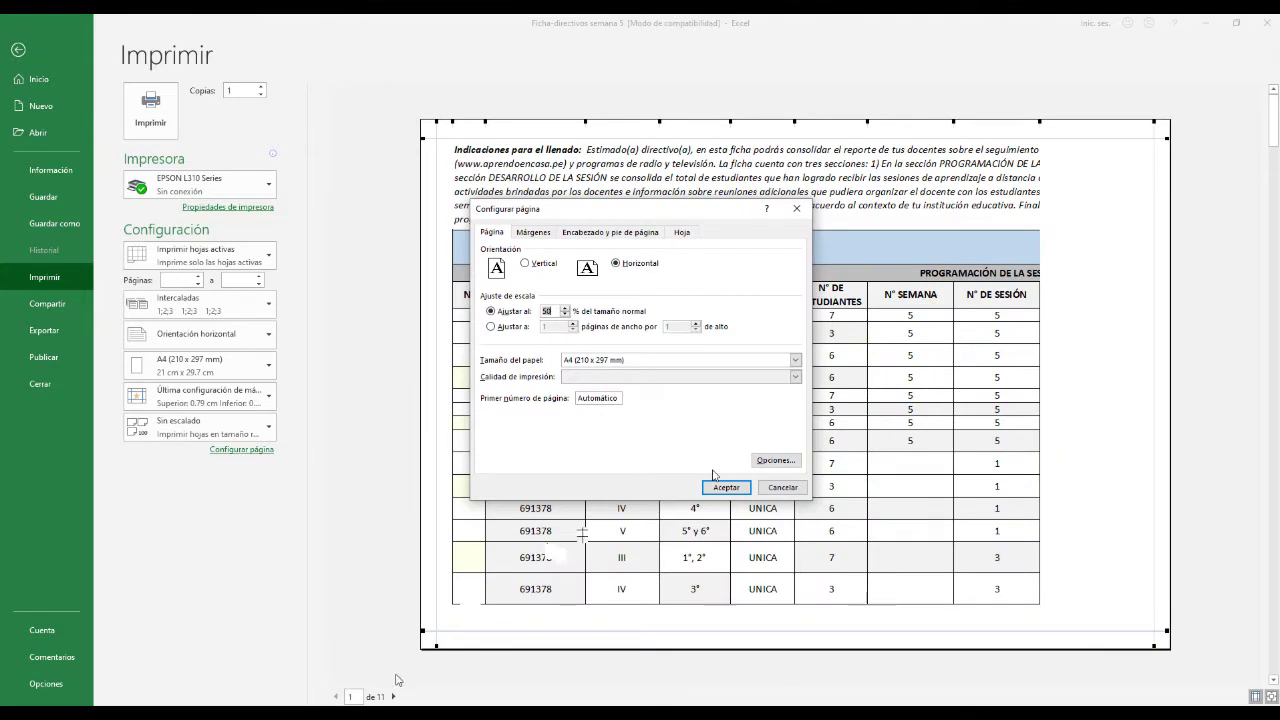
left_click(724, 487)
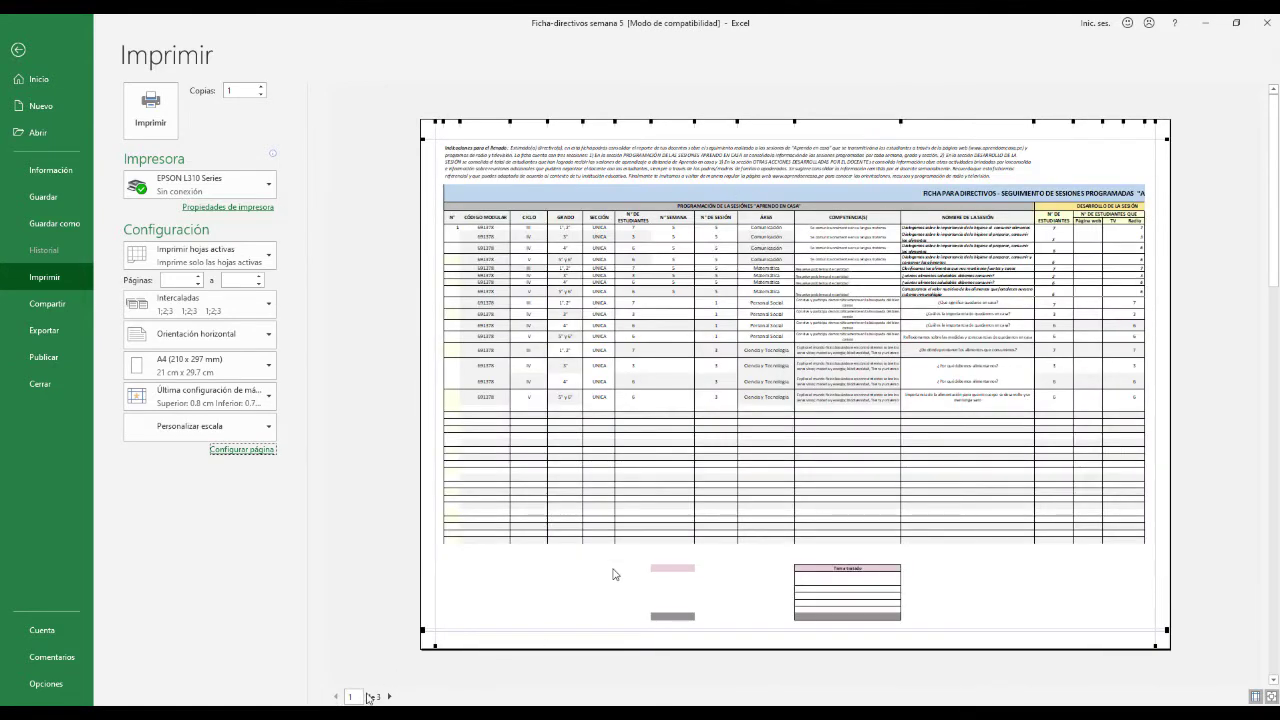
Flip through the three 50% preview pages, ending on page 2, then leave print view
left_click(389, 696)
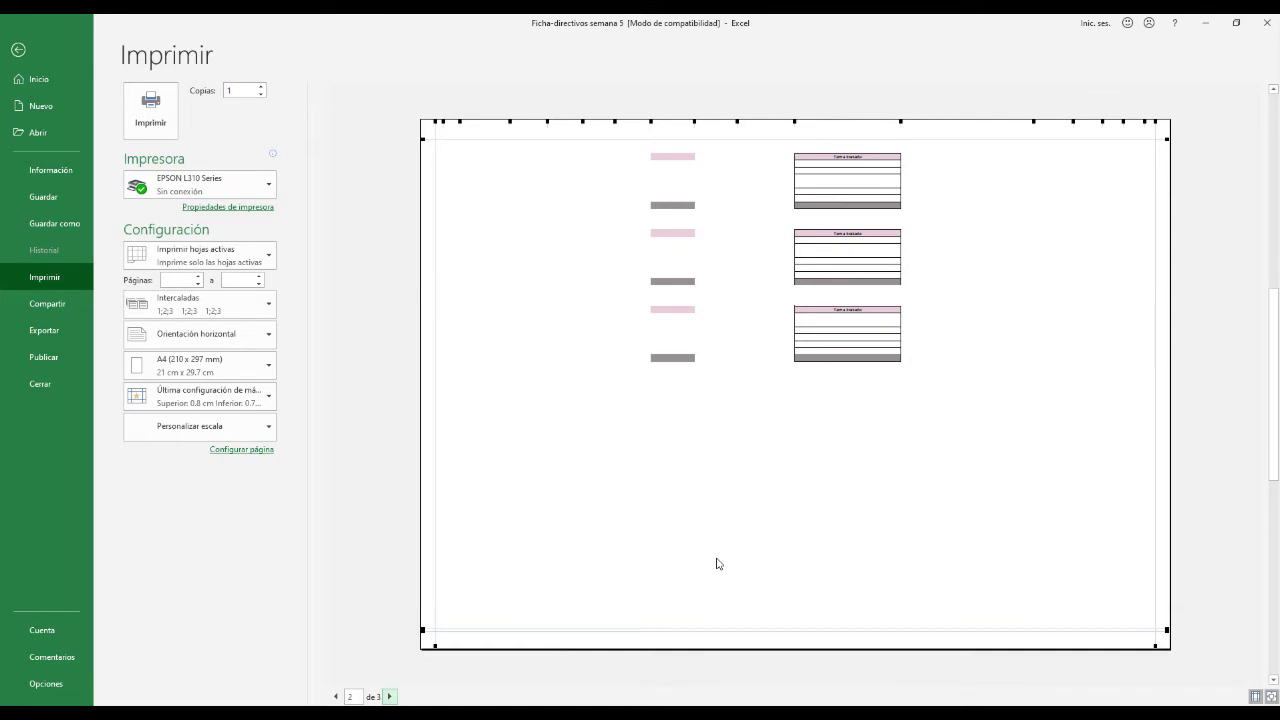
scroll(714, 570, "down", 2)
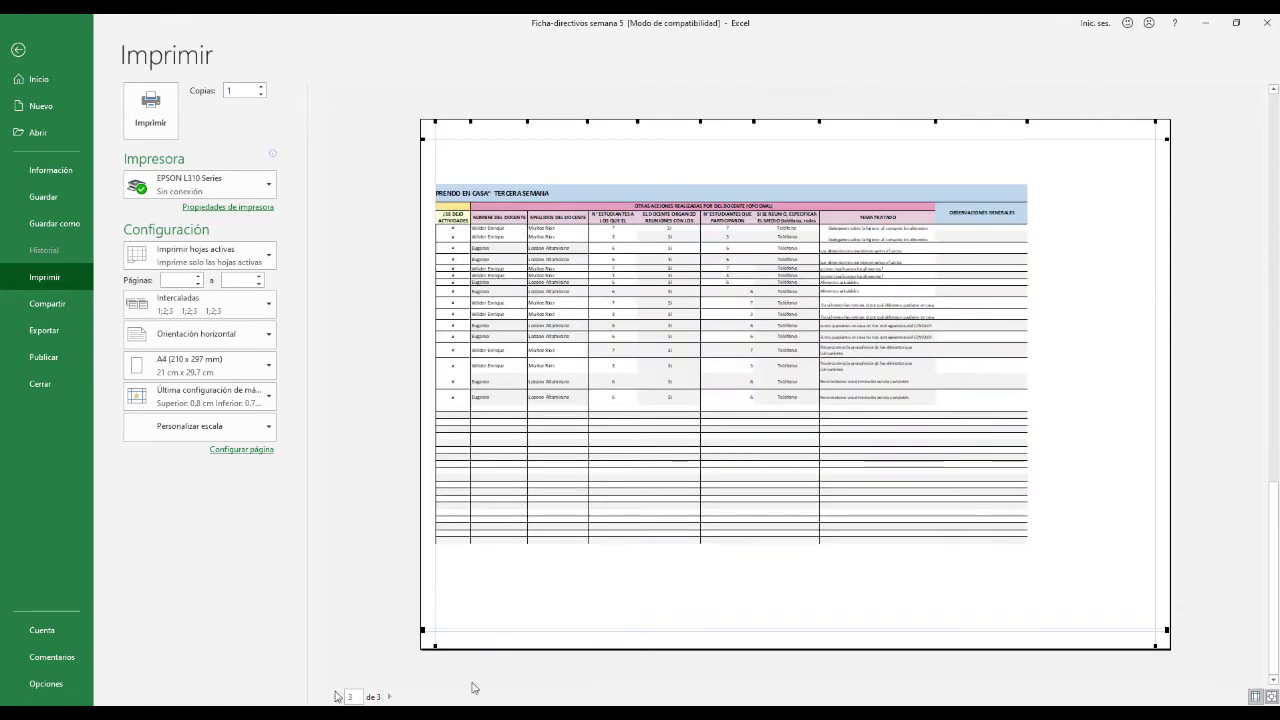
scroll(474, 688, "up", 1)
scroll(474, 688, "down", 1)
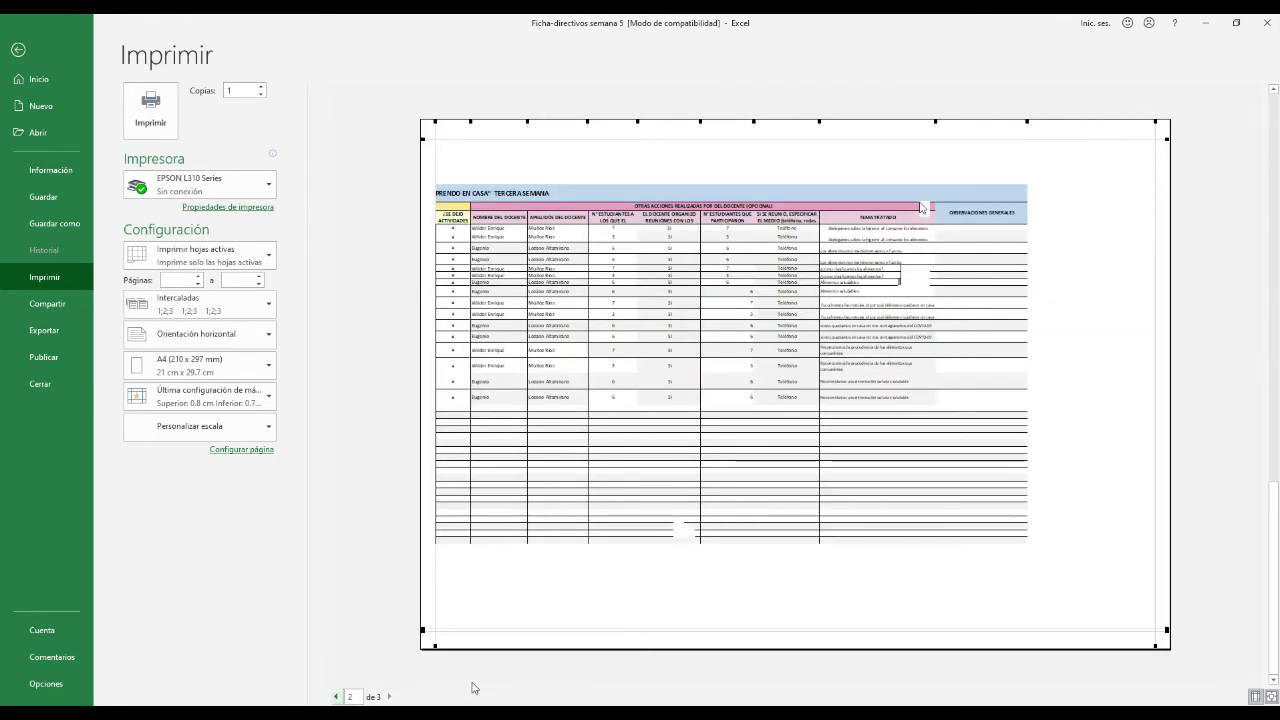
scroll(870, 340, "up", 1)
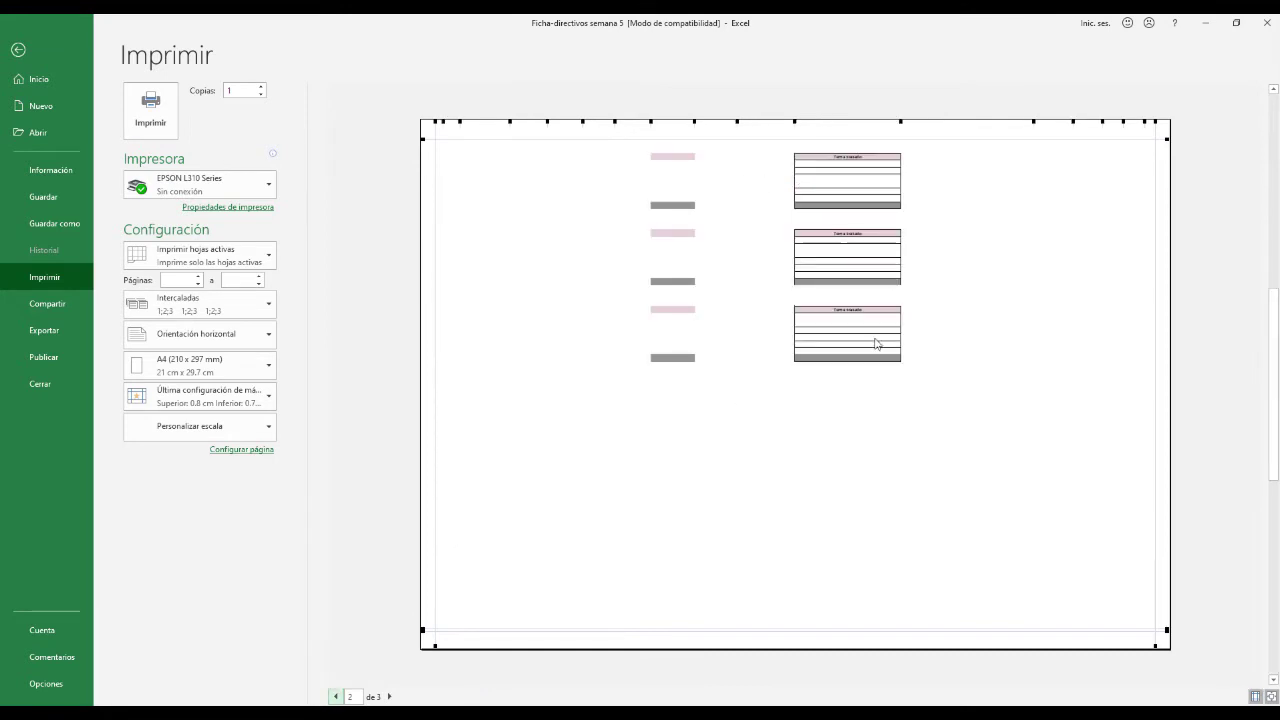
left_click(336, 696)
left_click(389, 696)
scroll(390, 697, "up", 1)
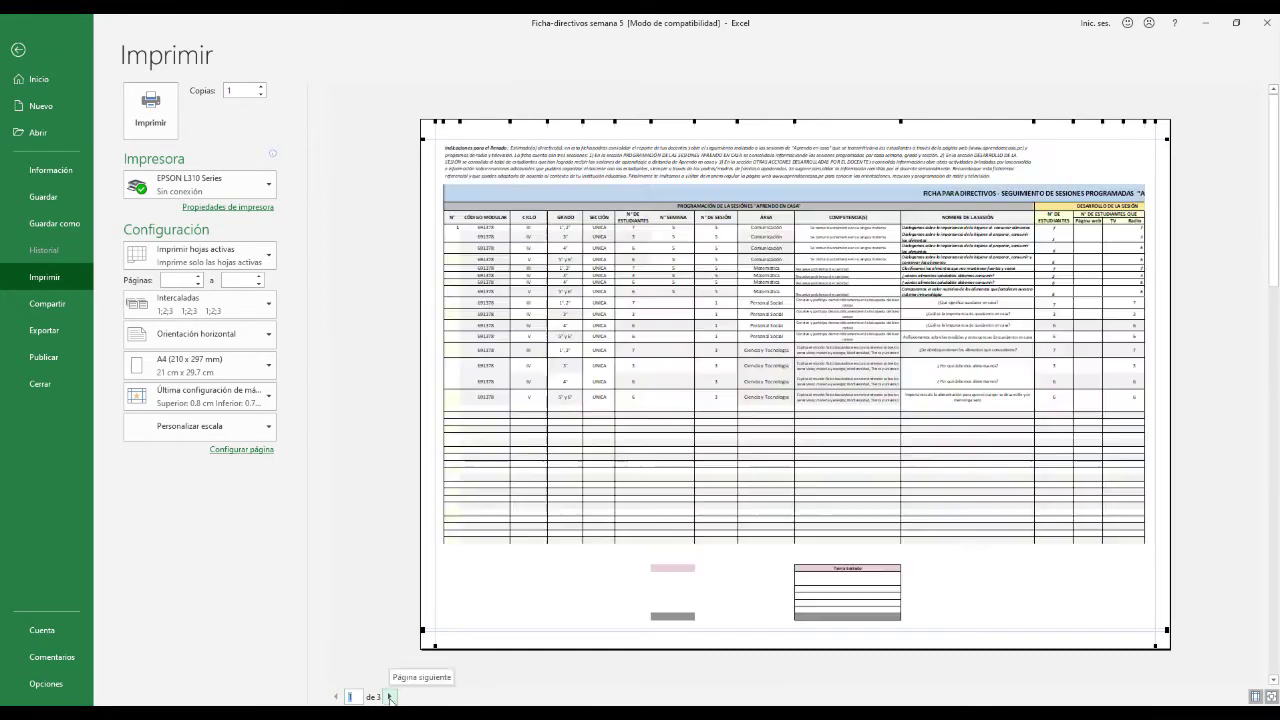
left_click(390, 697)
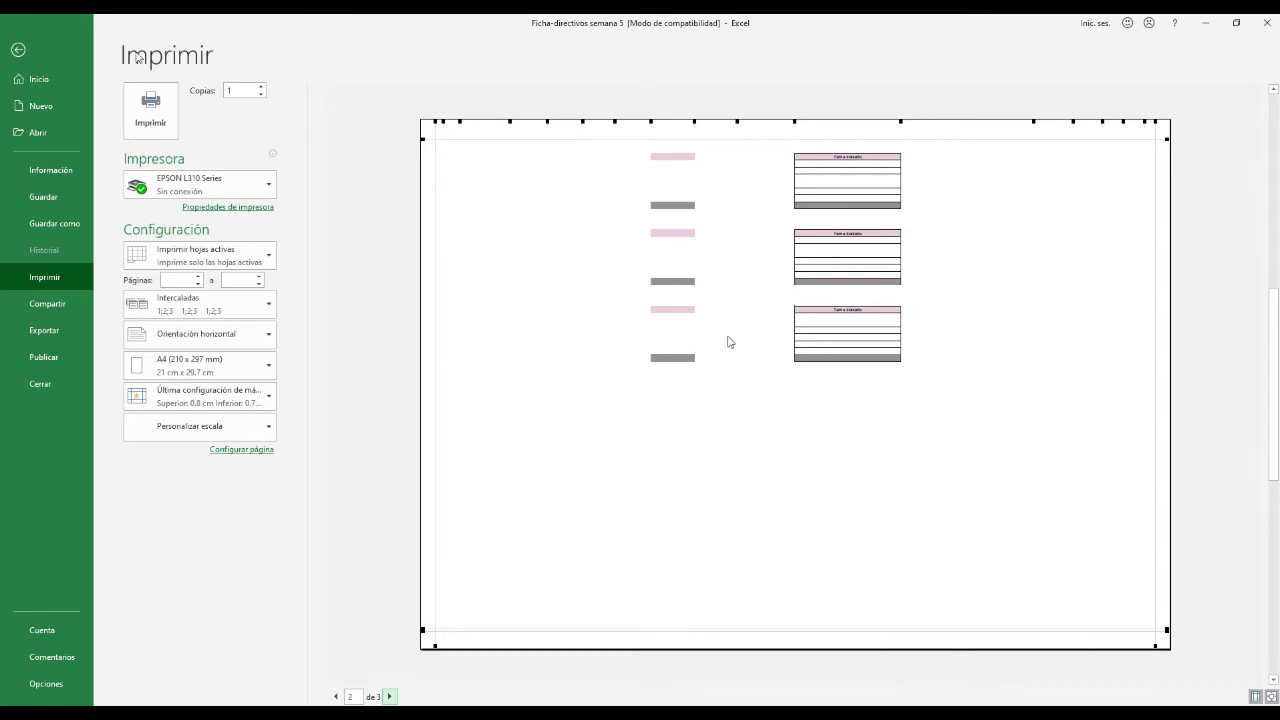
left_click(18, 49)
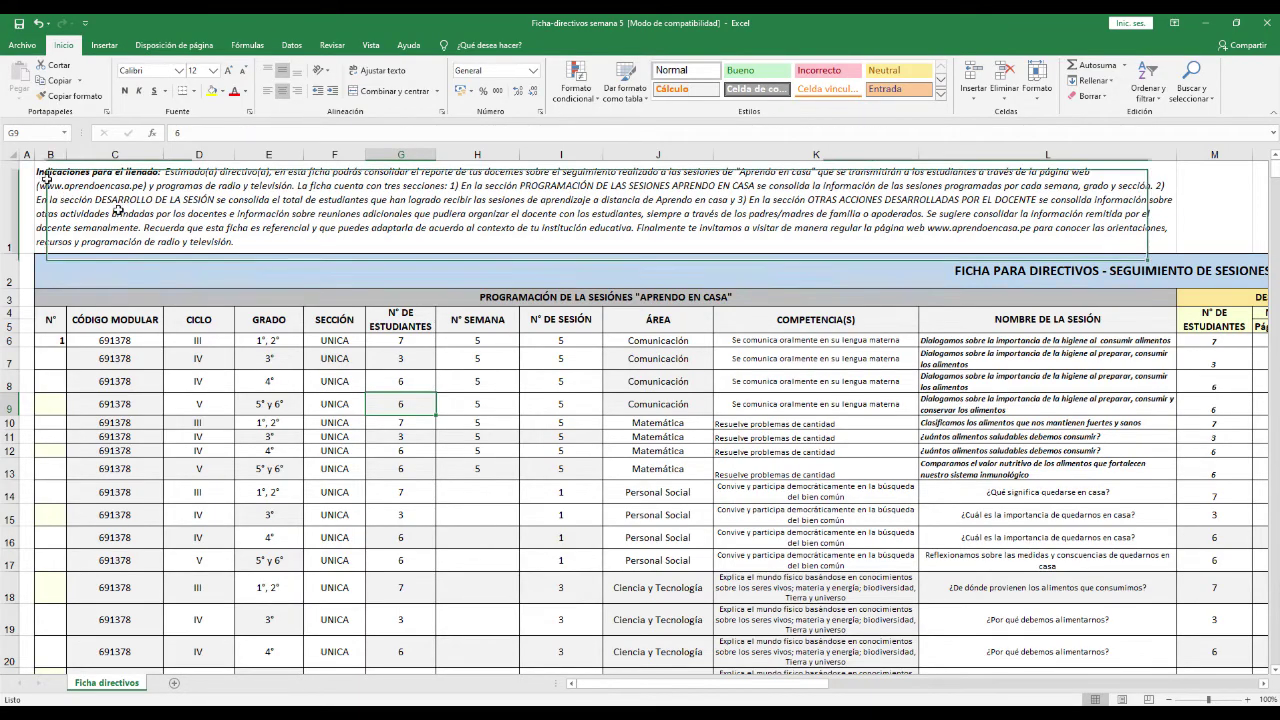
Select the table from cell B1 down to row 41 and return to the Archivo menu
mouse_move(115, 208)
left_mouse_down()
mouse_move(186, 695)
mouse_move(110, 616)
left_mouse_up()
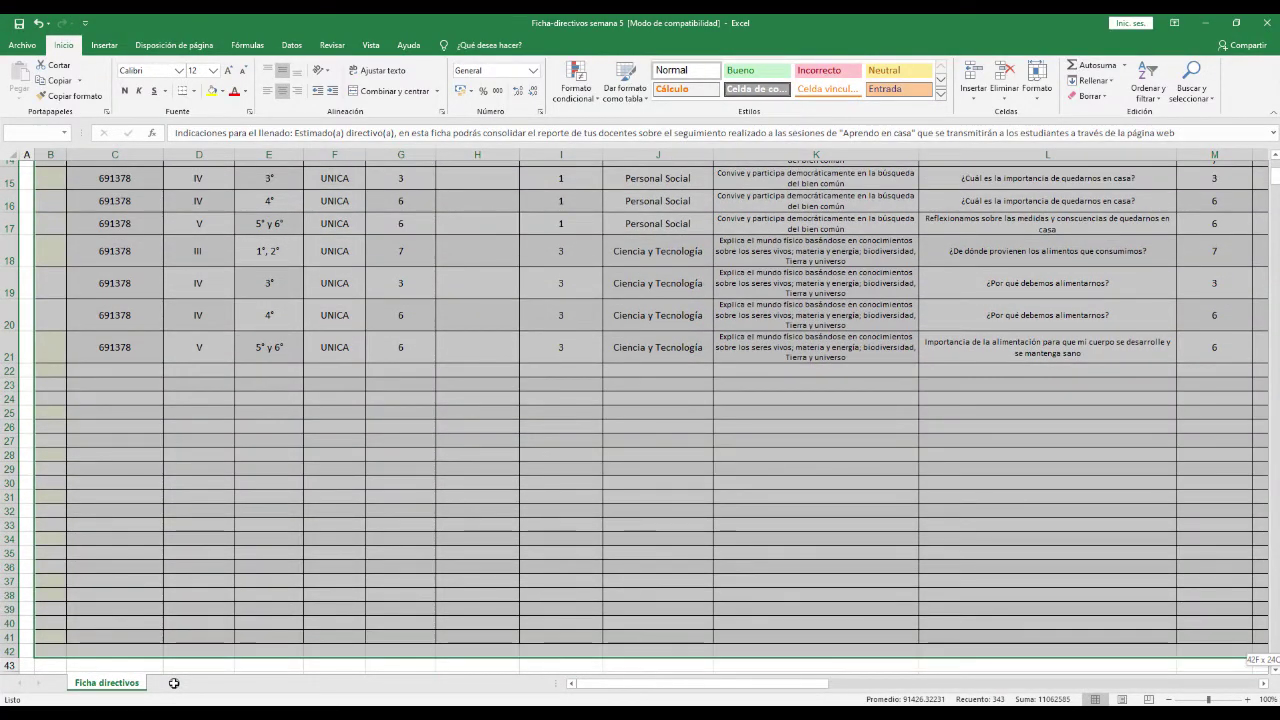
left_click_drag(173, 682, 177, 578)
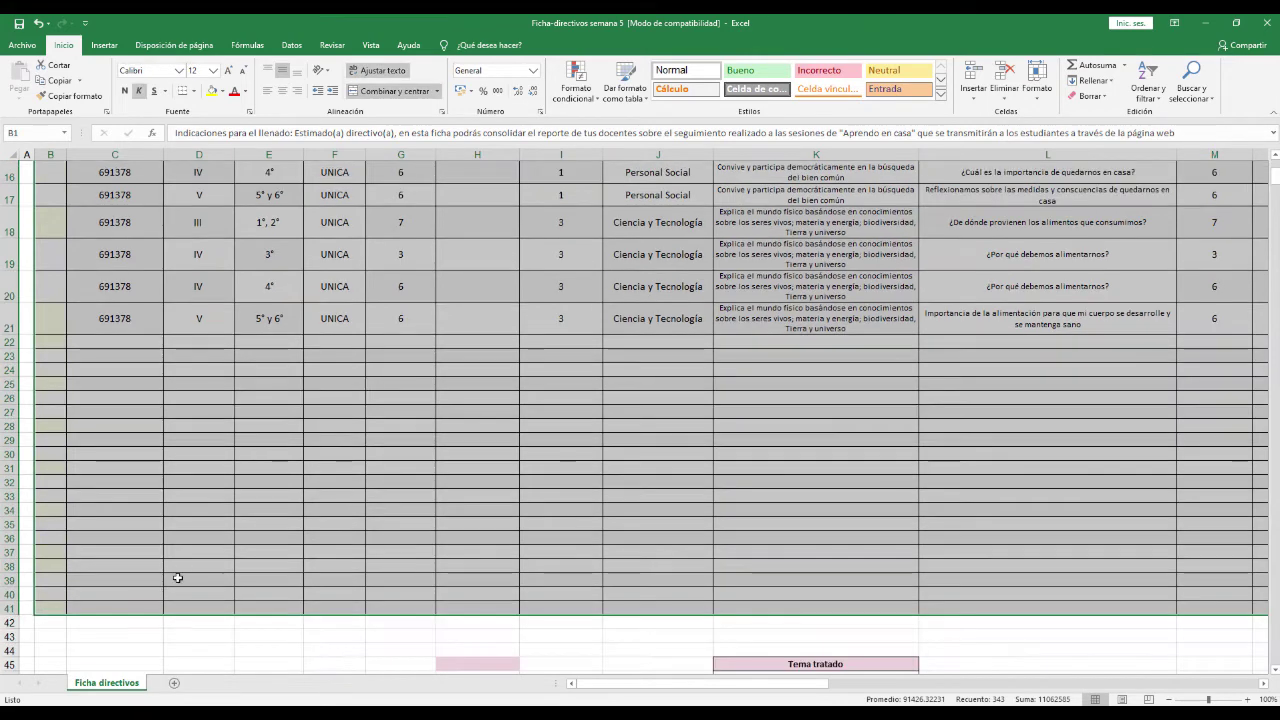
mouse_move(710, 690)
left_mouse_down()
mouse_move(887, 694)
mouse_move(748, 694)
left_mouse_up()
scroll(550, 555, "down", 6)
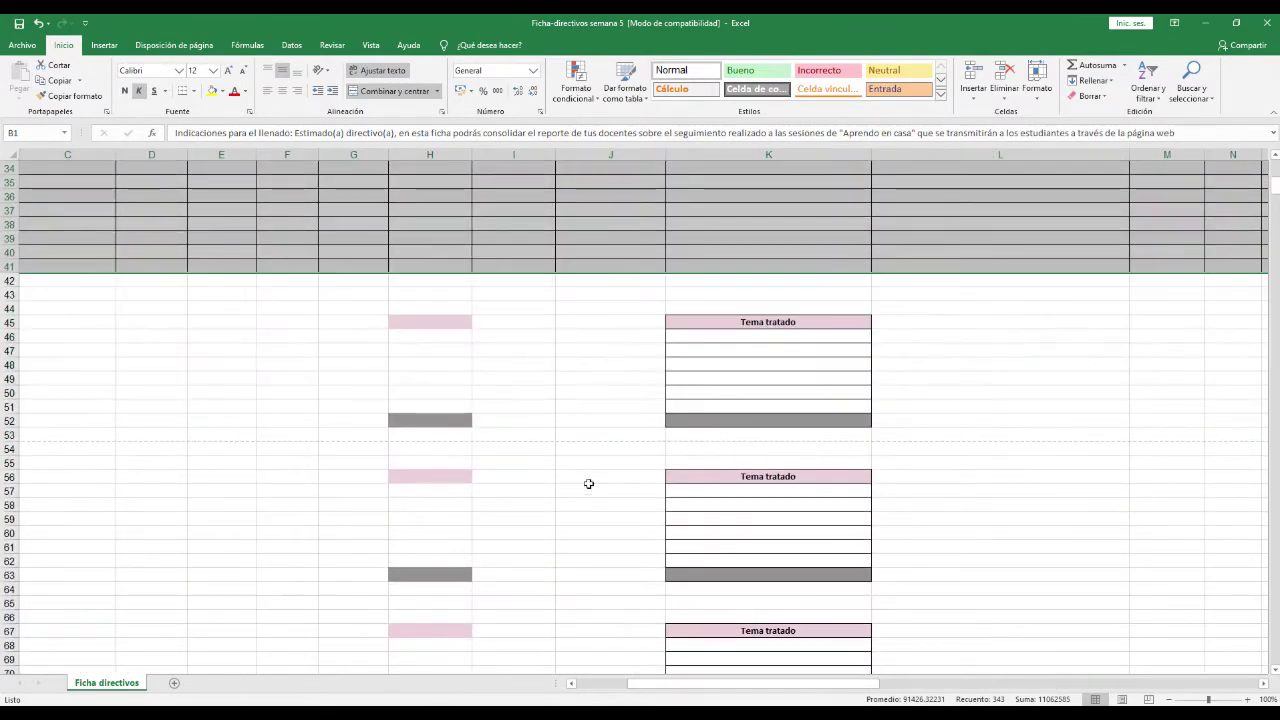
scroll(565, 546, "up", 9)
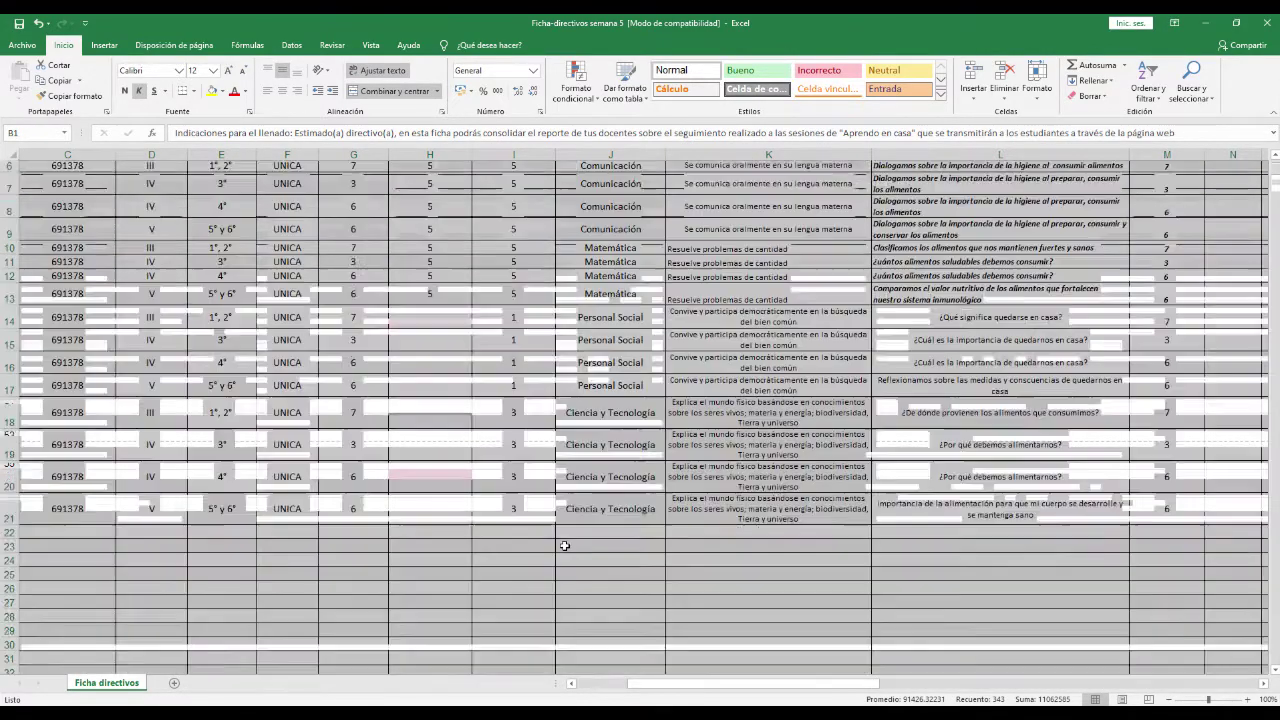
scroll(565, 546, "down", 10)
scroll(549, 563, "up", 12)
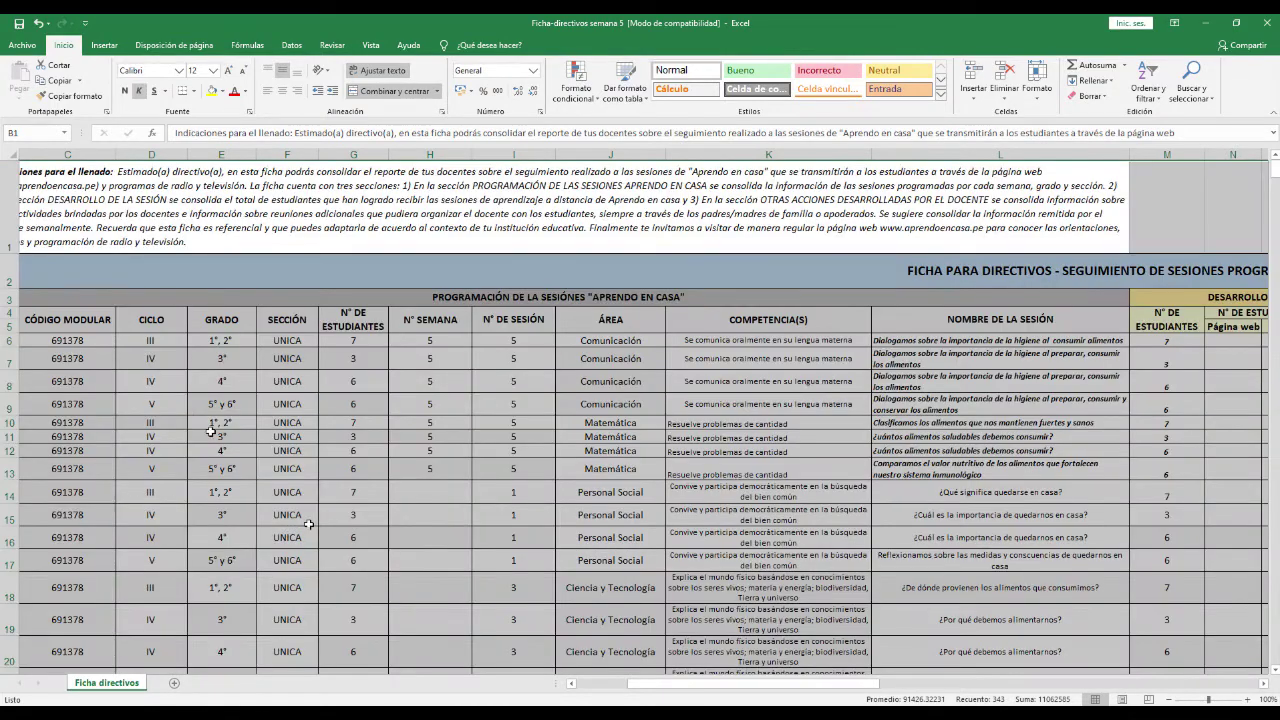
left_click(22, 45)
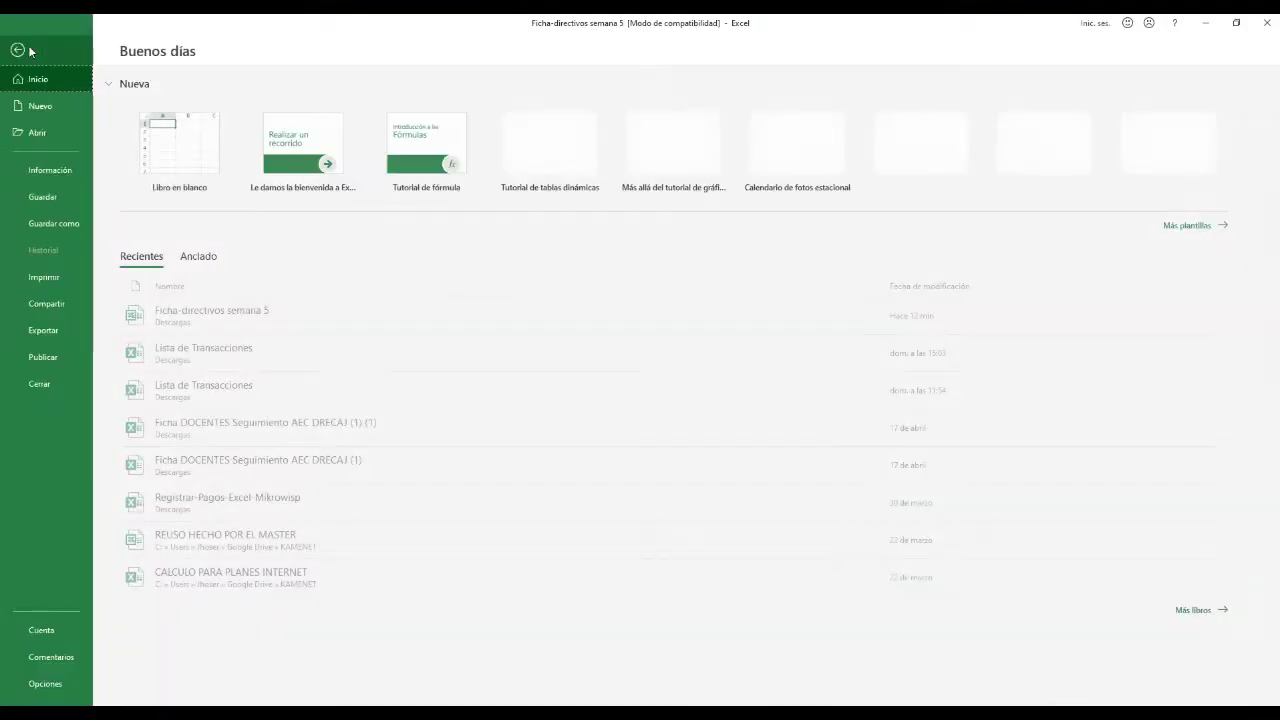
Set the print range to 'Imprimir selección'
left_click(58, 279)
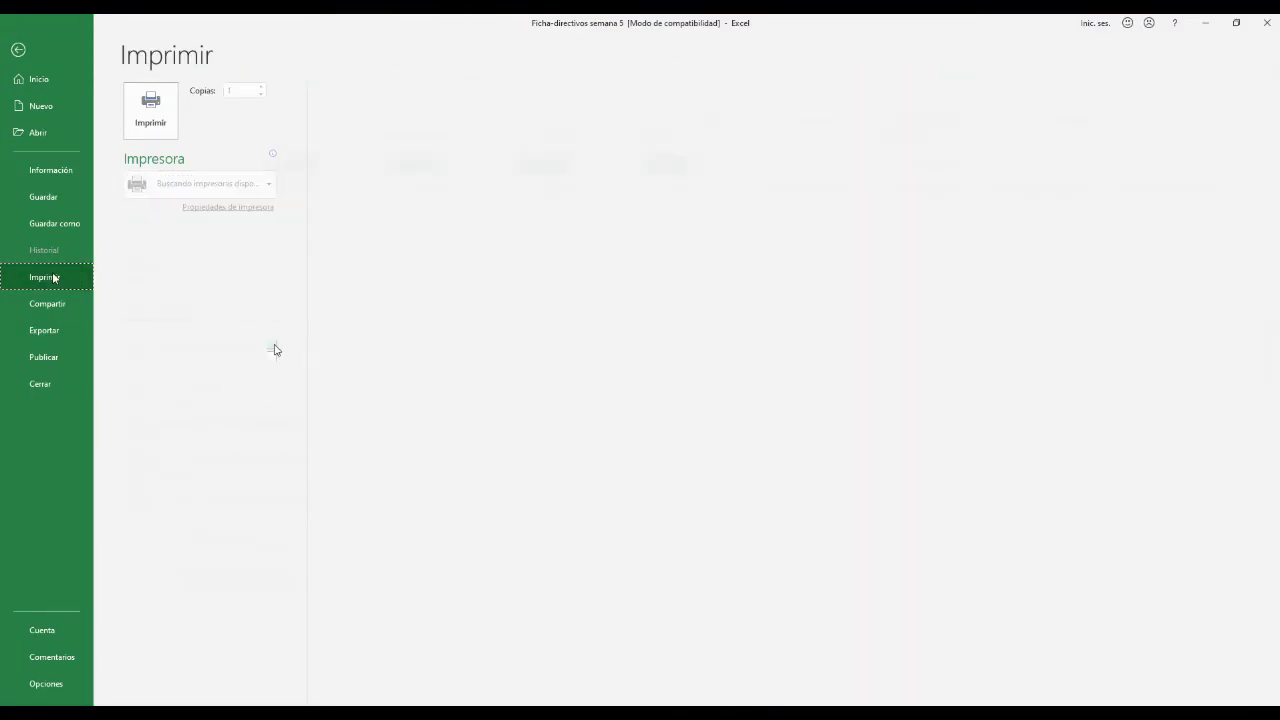
left_click(241, 263)
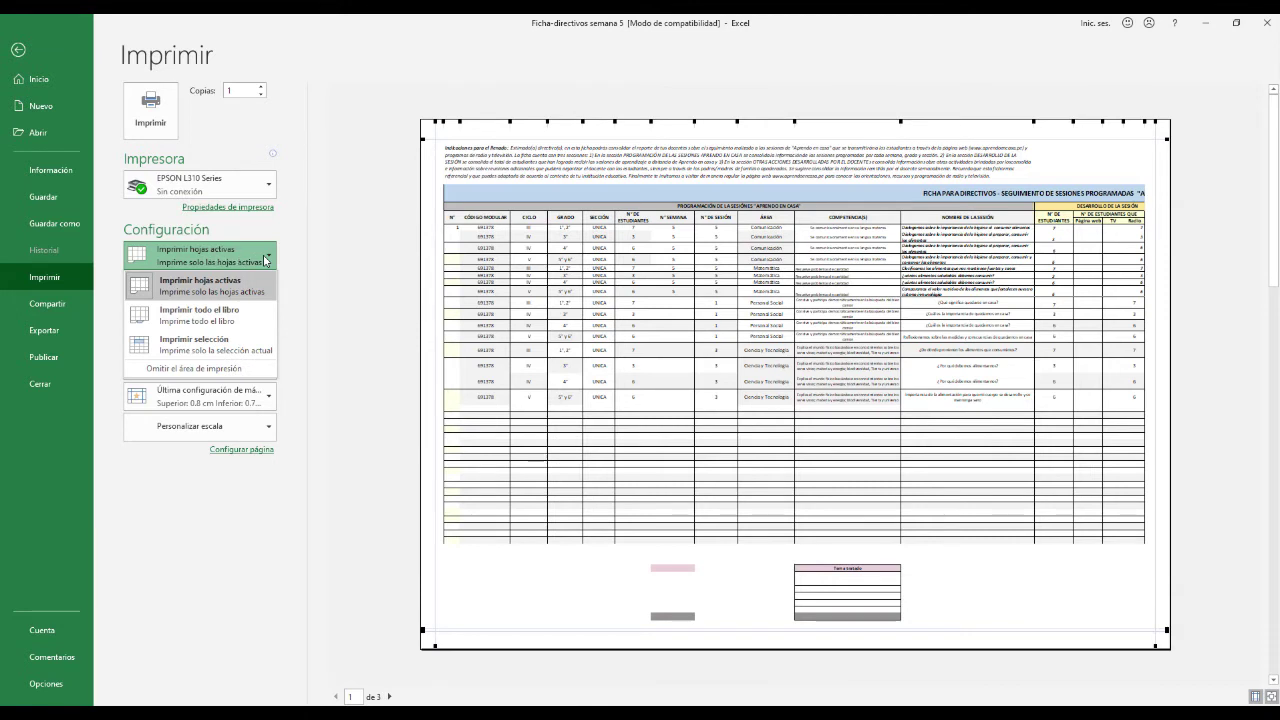
left_click(195, 345)
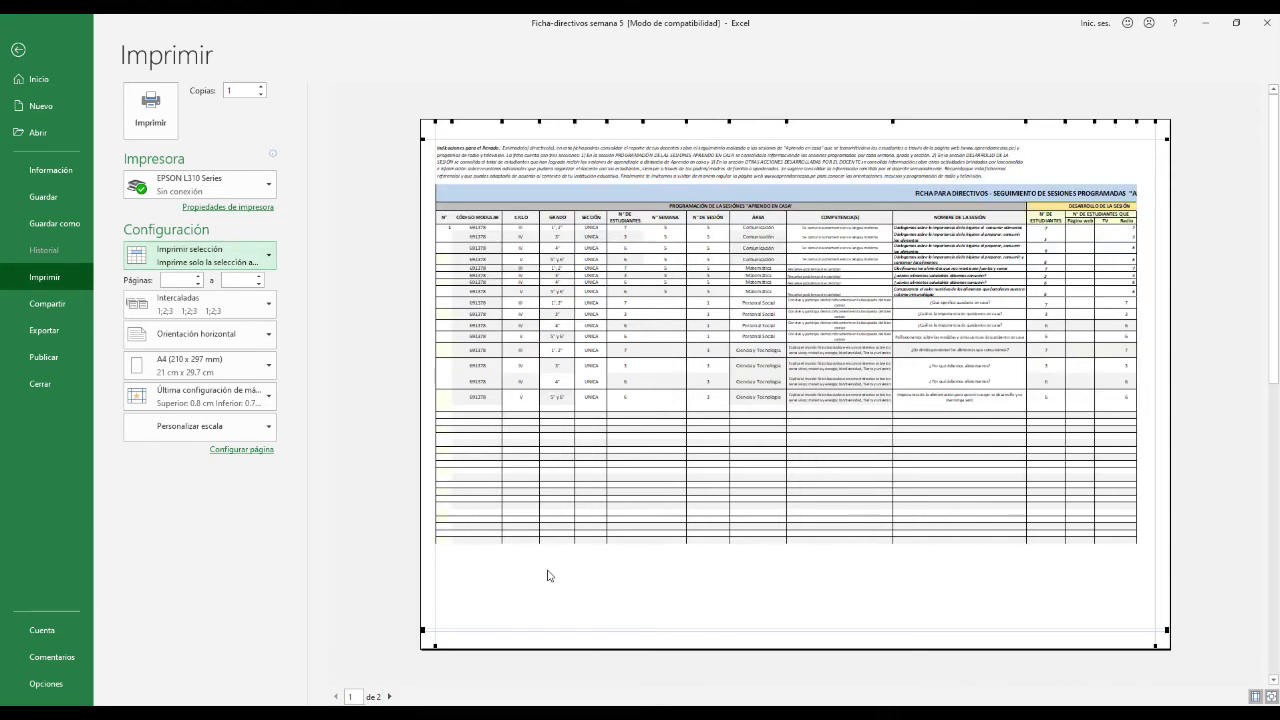
Check the two-page preview and bring up Configurar página showing 50% scaling
scroll(548, 575, "down", 1)
scroll(650, 500, "up", 1)
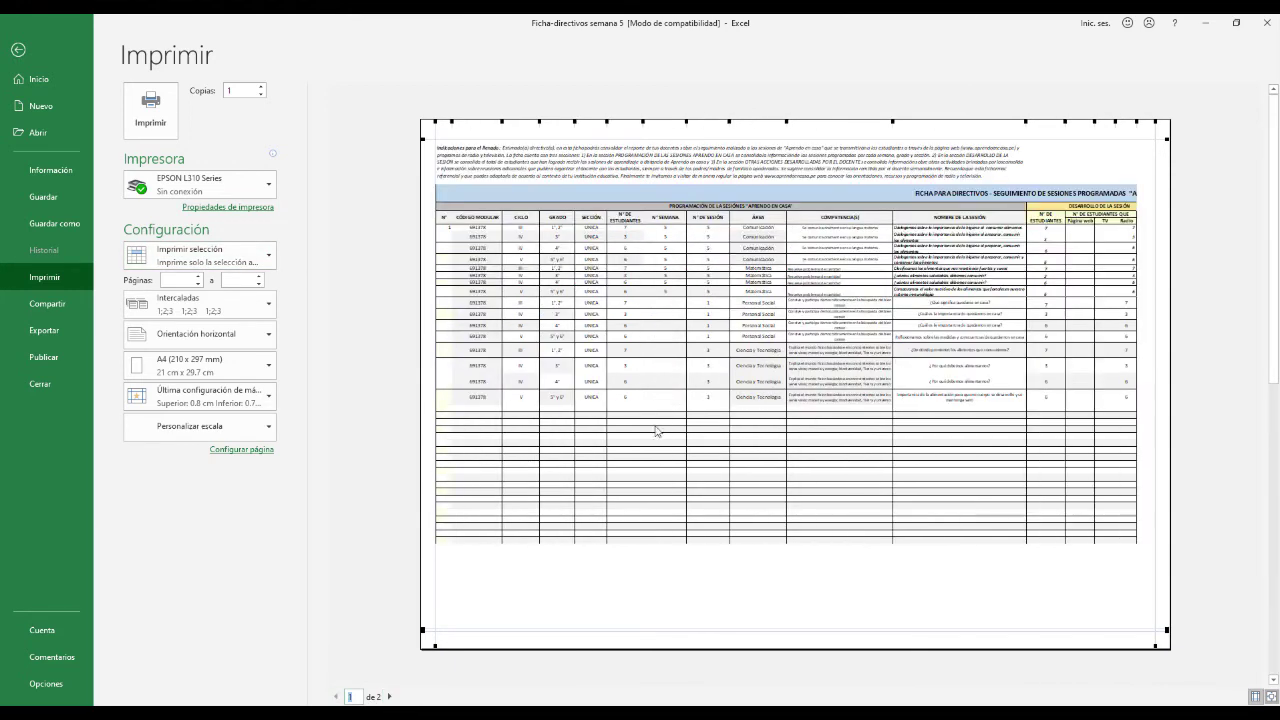
scroll(655, 490, "down", 1)
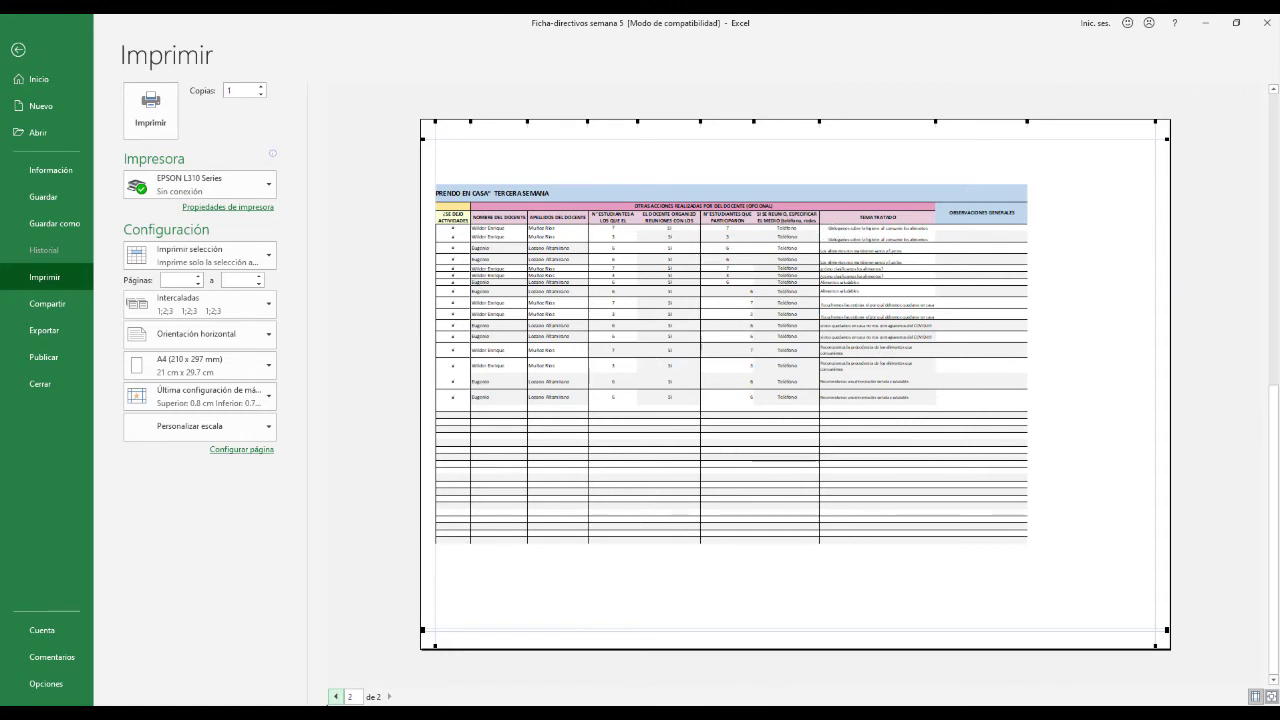
scroll(712, 332, "up", 1)
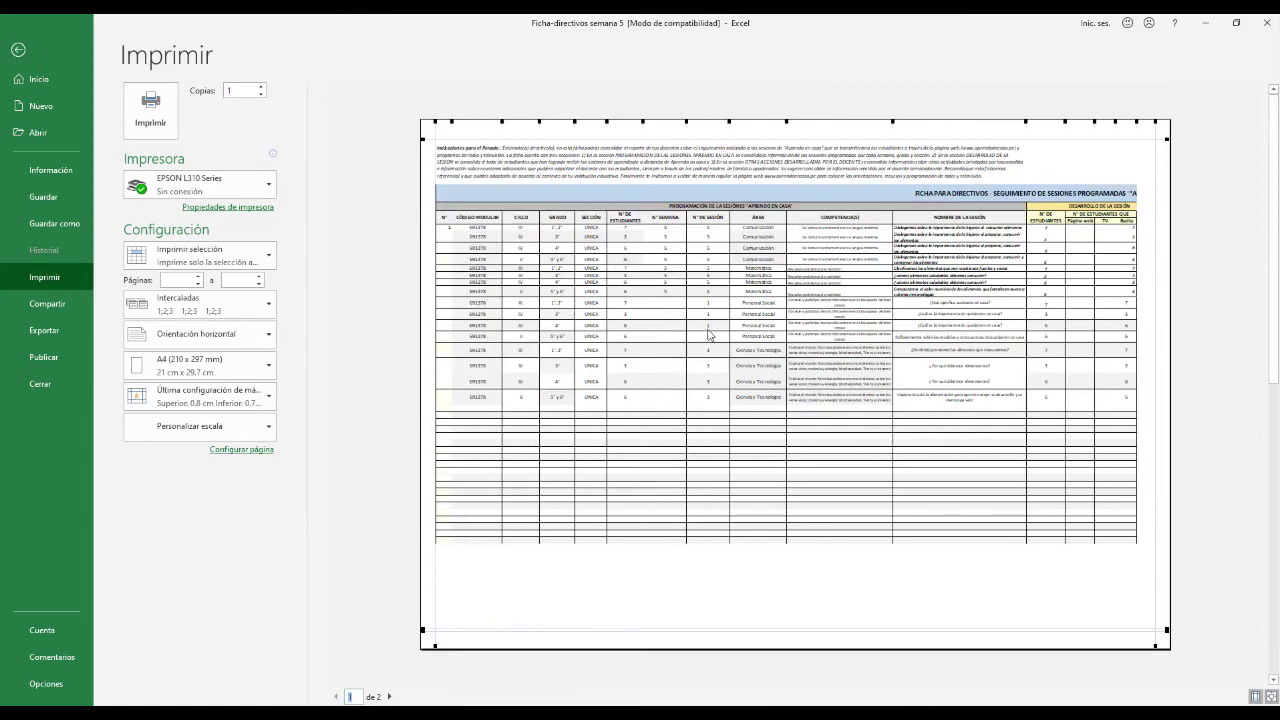
left_click(273, 452)
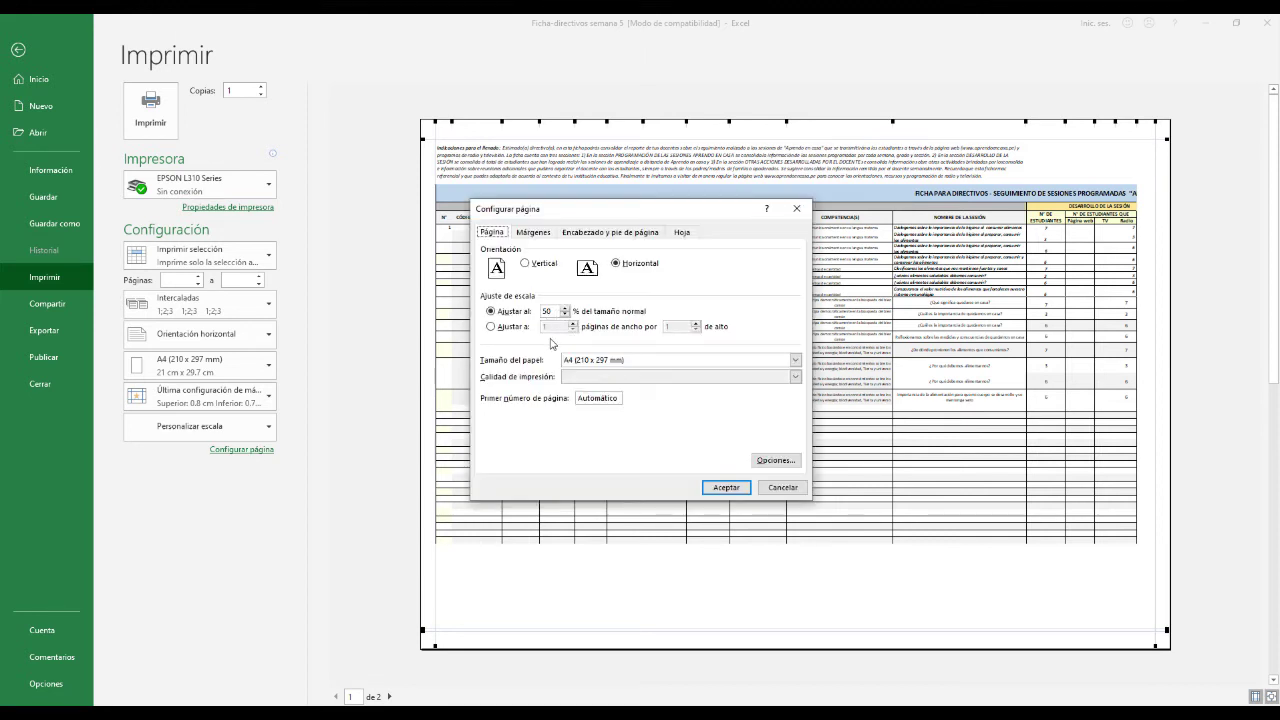
left_click(790, 492)
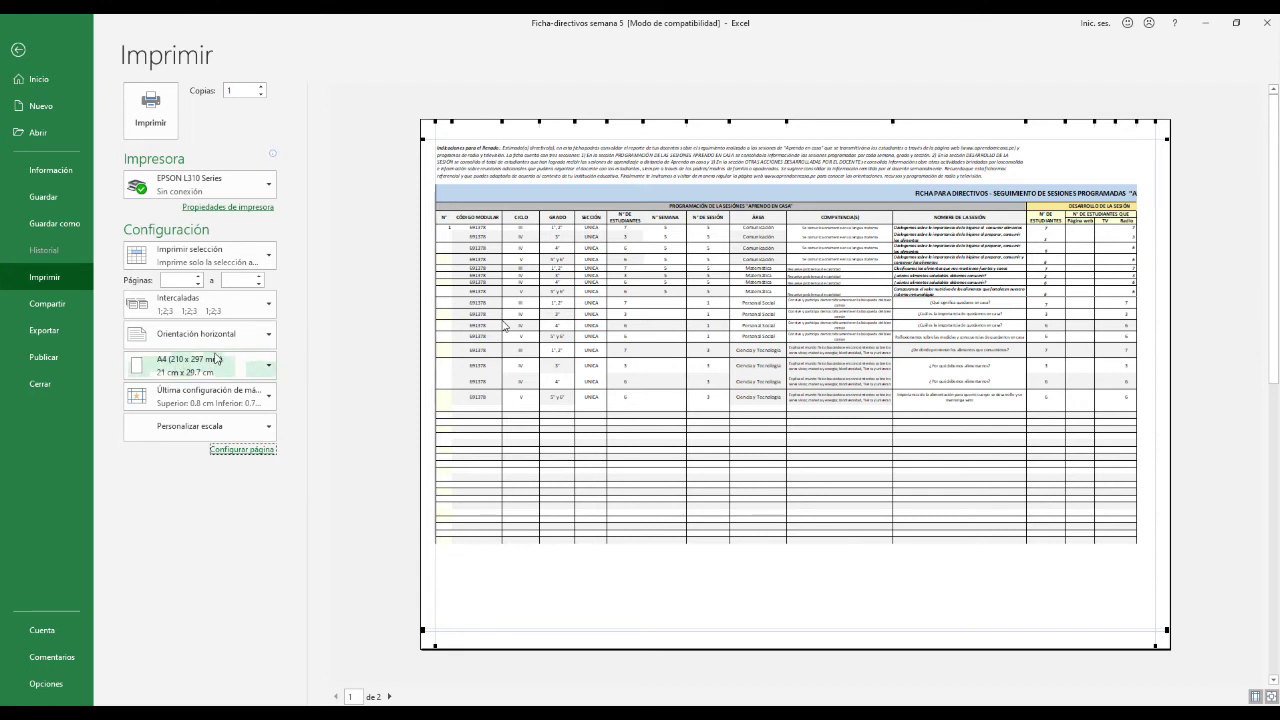
left_click(248, 366)
left_click(248, 366)
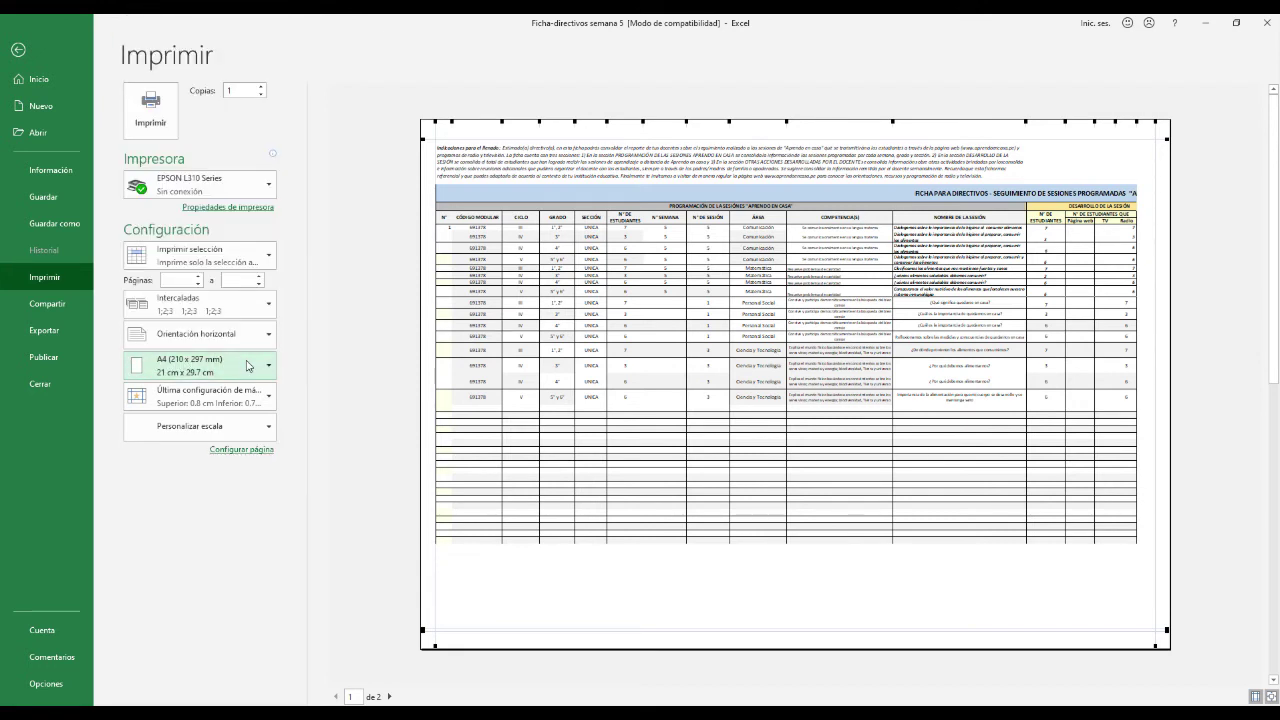
left_click(248, 366)
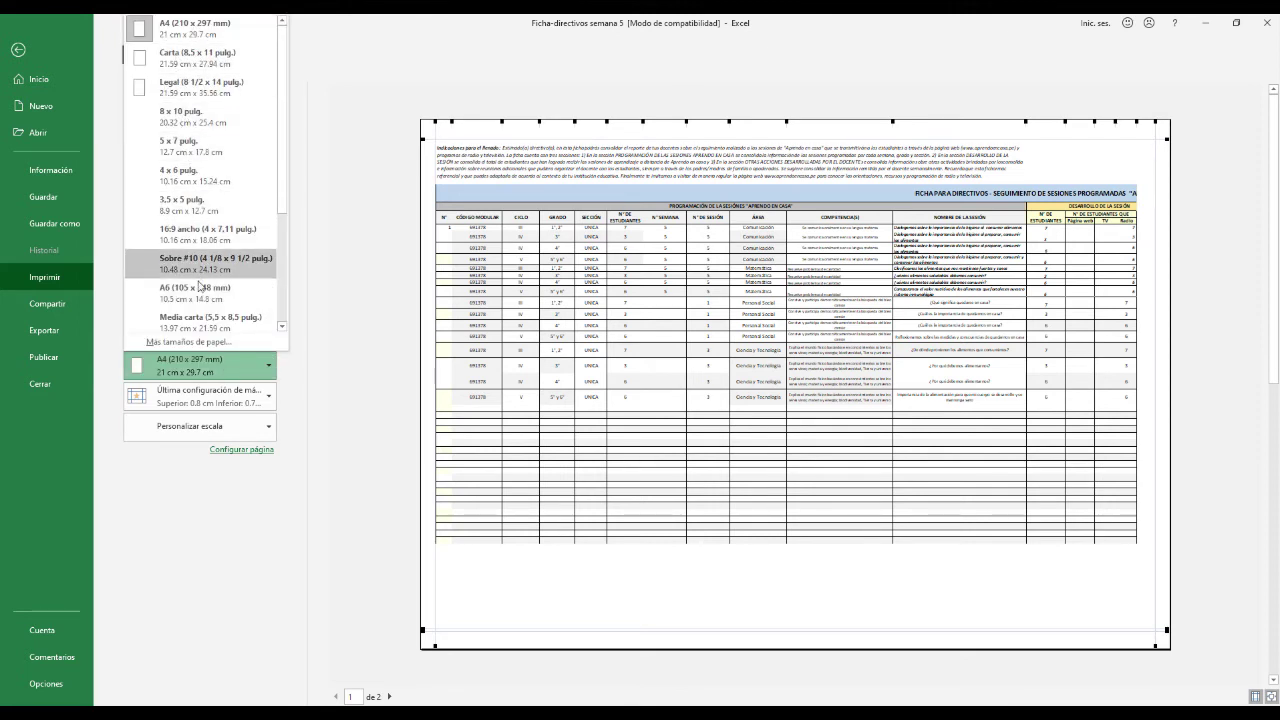
left_click(198, 46)
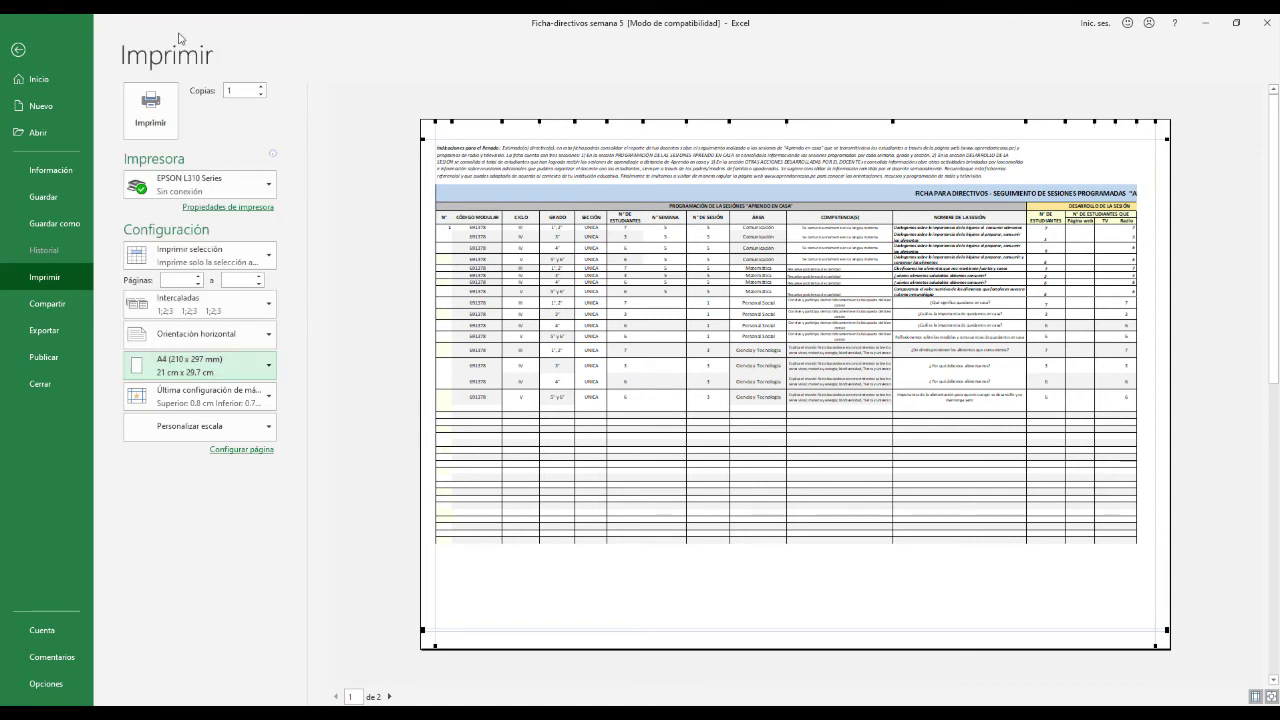
left_click(240, 366)
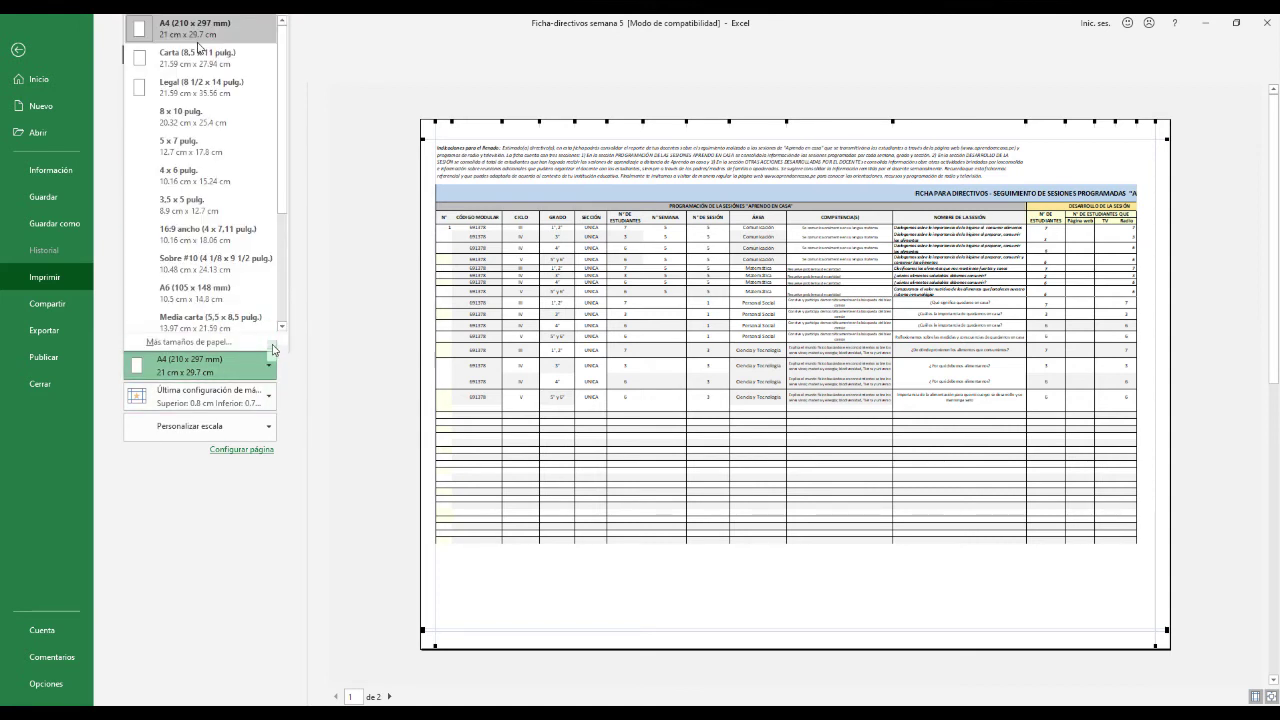
left_click(277, 343)
left_click(277, 341)
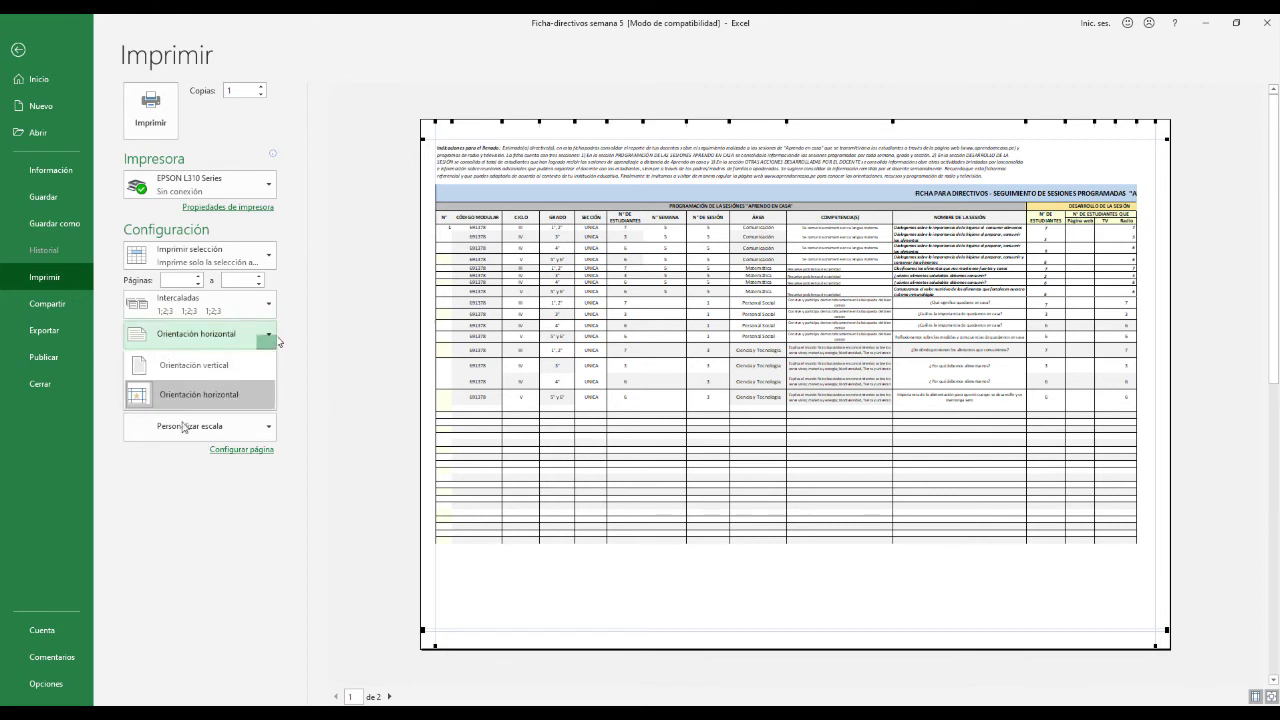
left_click(198, 395)
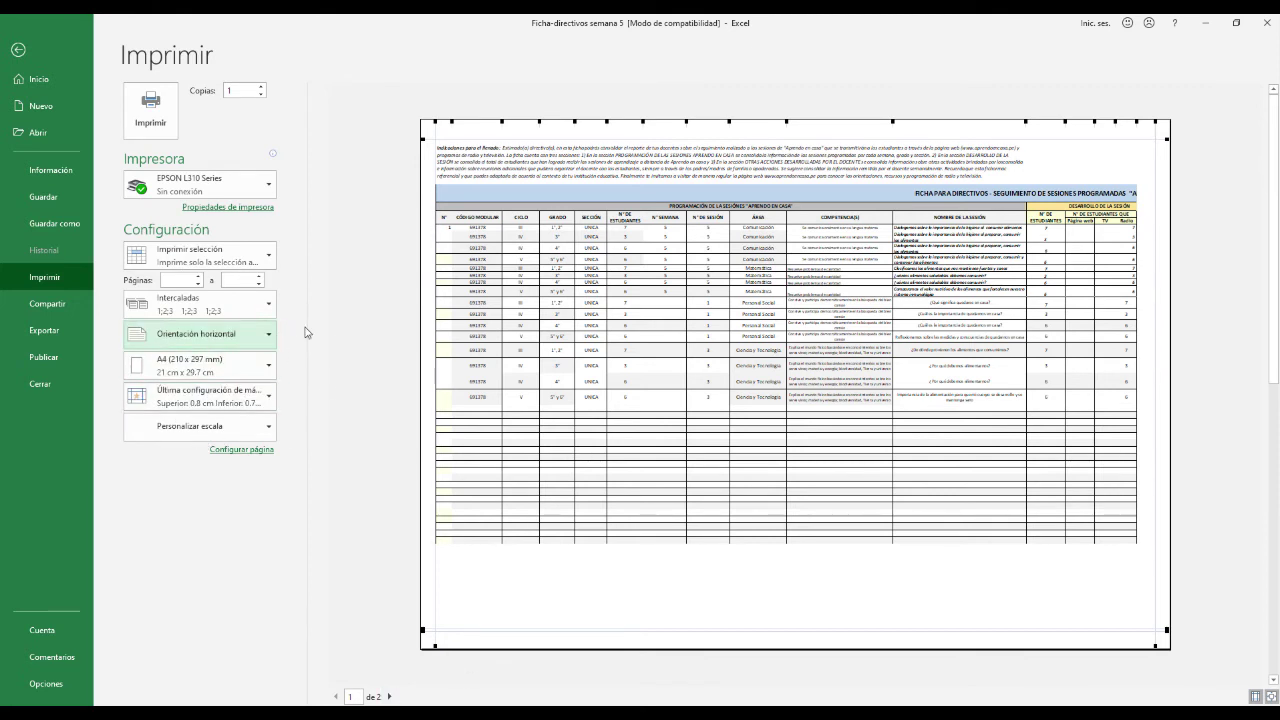
left_click(390, 699)
left_click(389, 696)
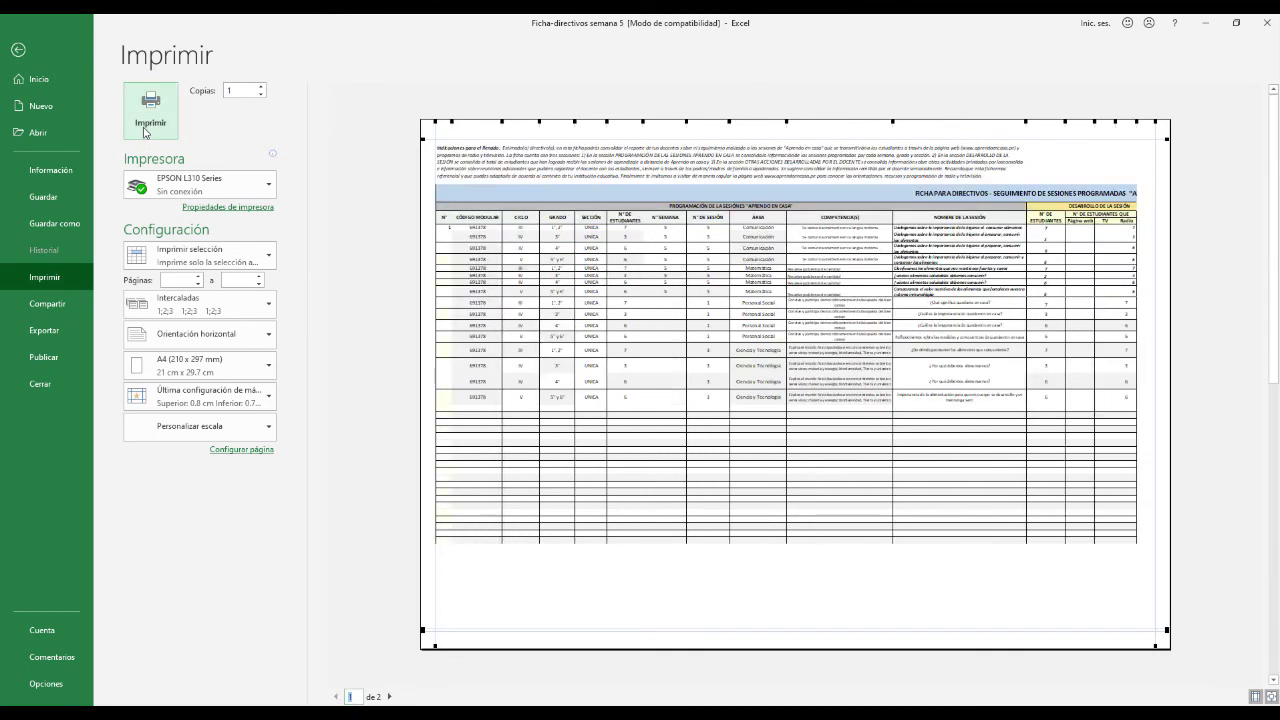
left_click(145, 132)
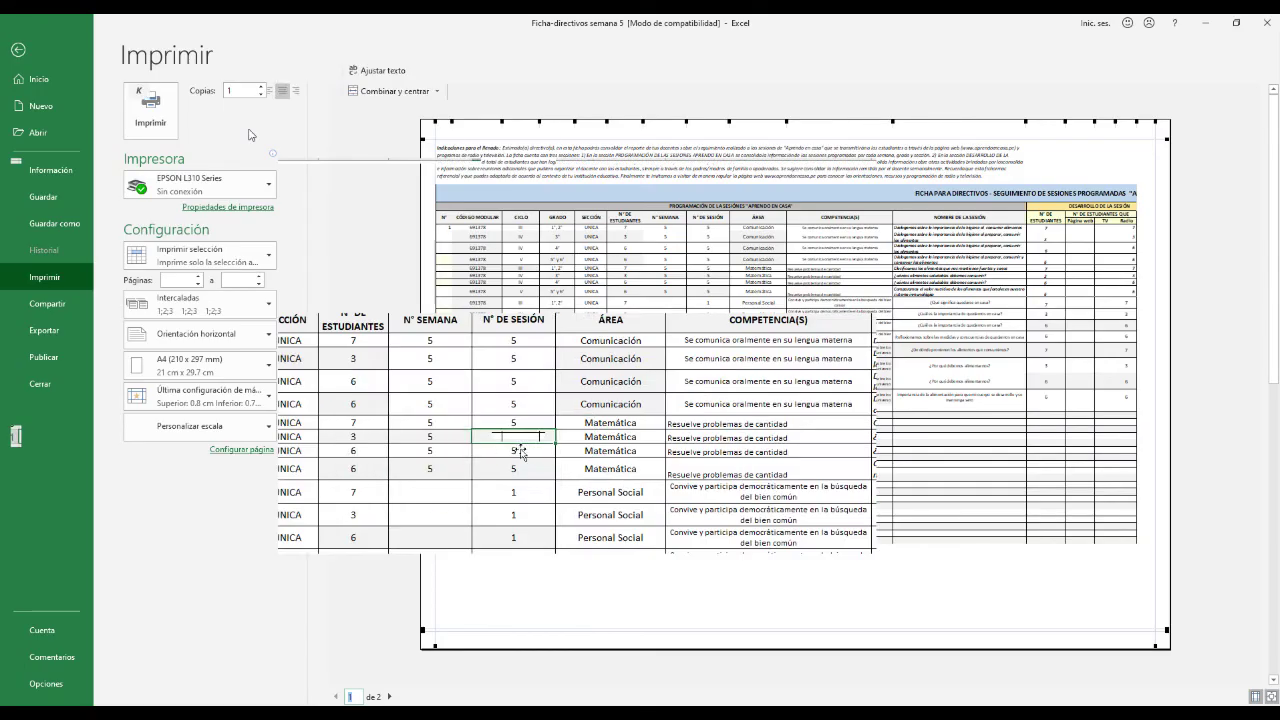
Scroll down and back up through the Ficha directivos table, then bring the backstage up again with Ctrl+P
scroll(434, 517, "down", 9)
scroll(553, 561, "down", 5)
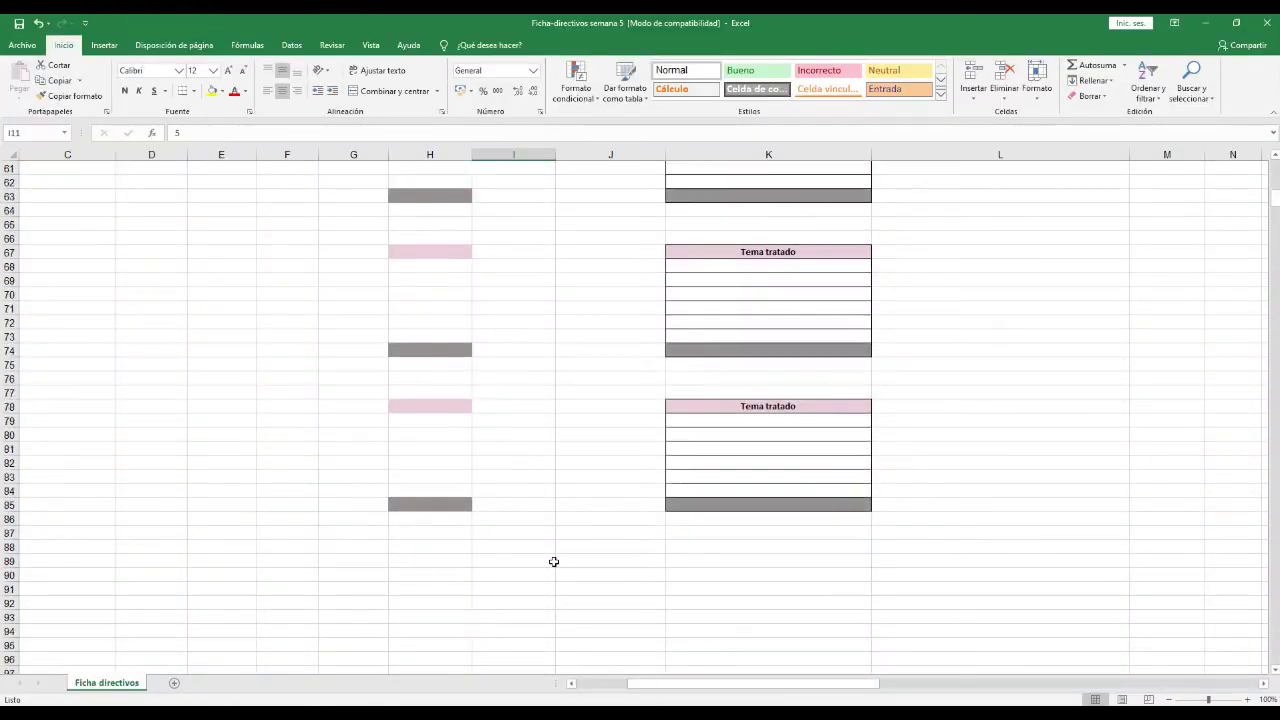
scroll(553, 561, "up", 1)
scroll(531, 543, "up", 3)
scroll(531, 543, "up", 5)
scroll(533, 538, "up", 7)
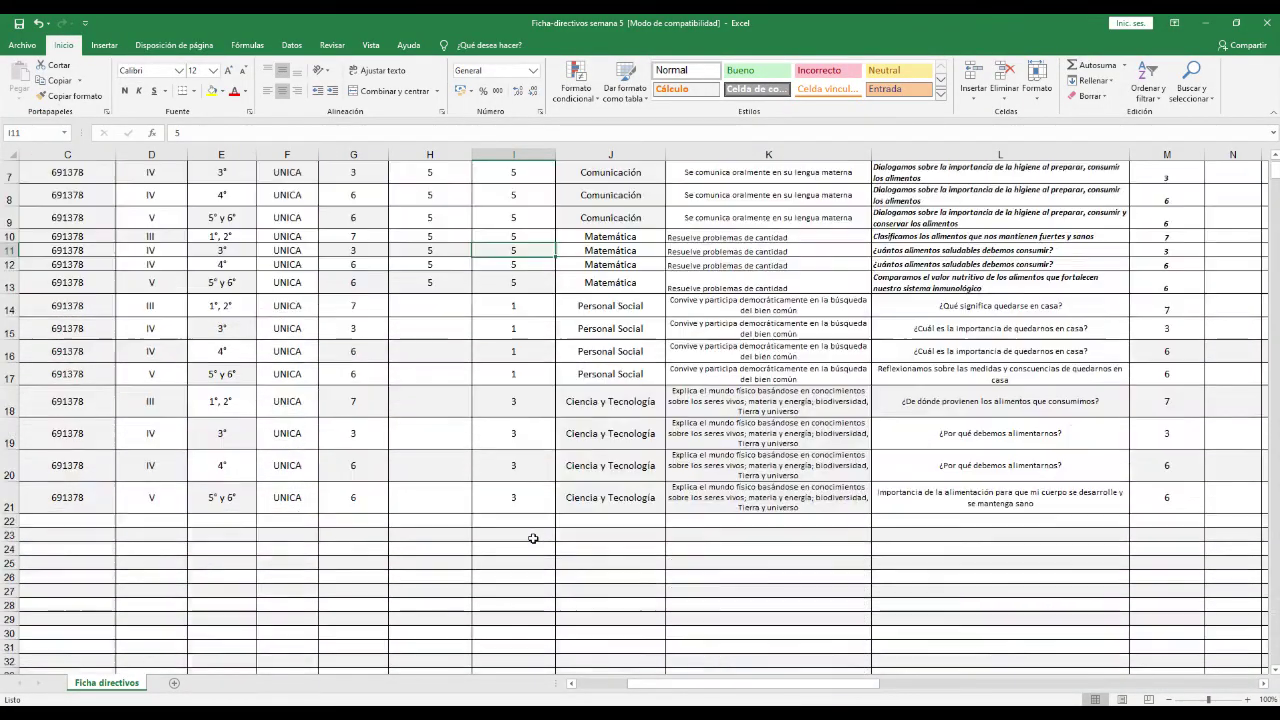
scroll(533, 538, "up", 2)
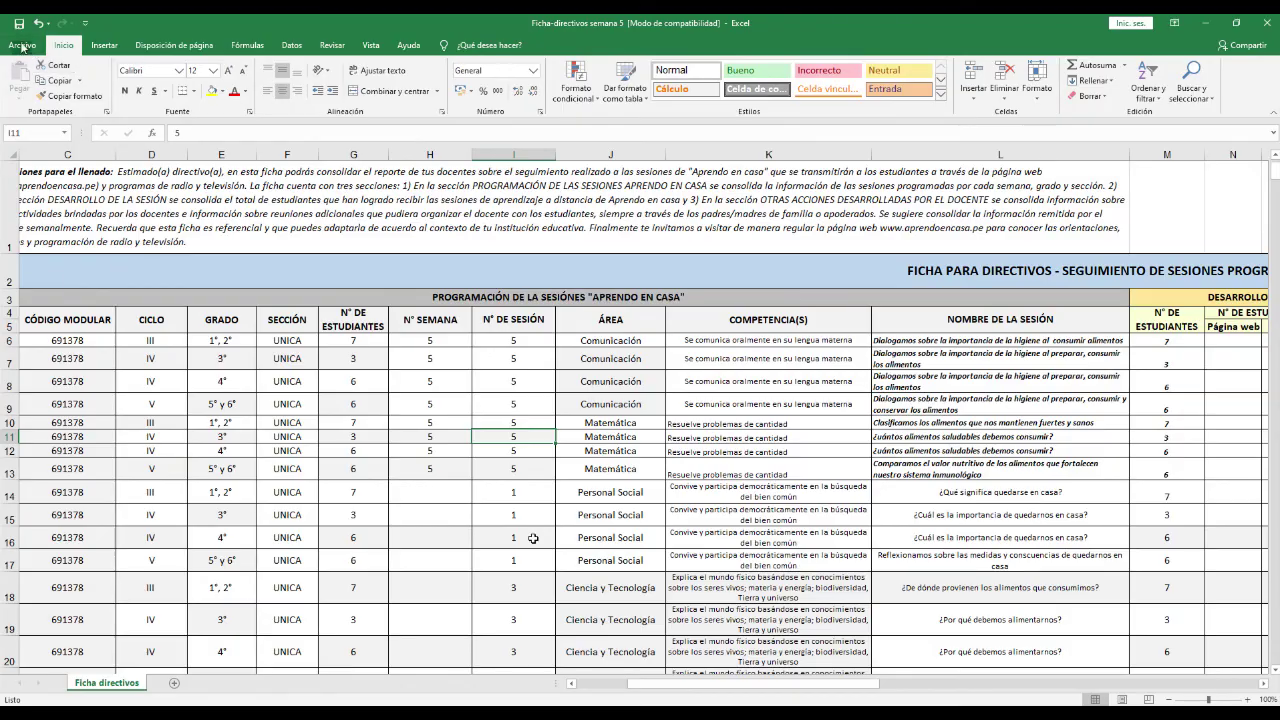
key("ctrl+p")
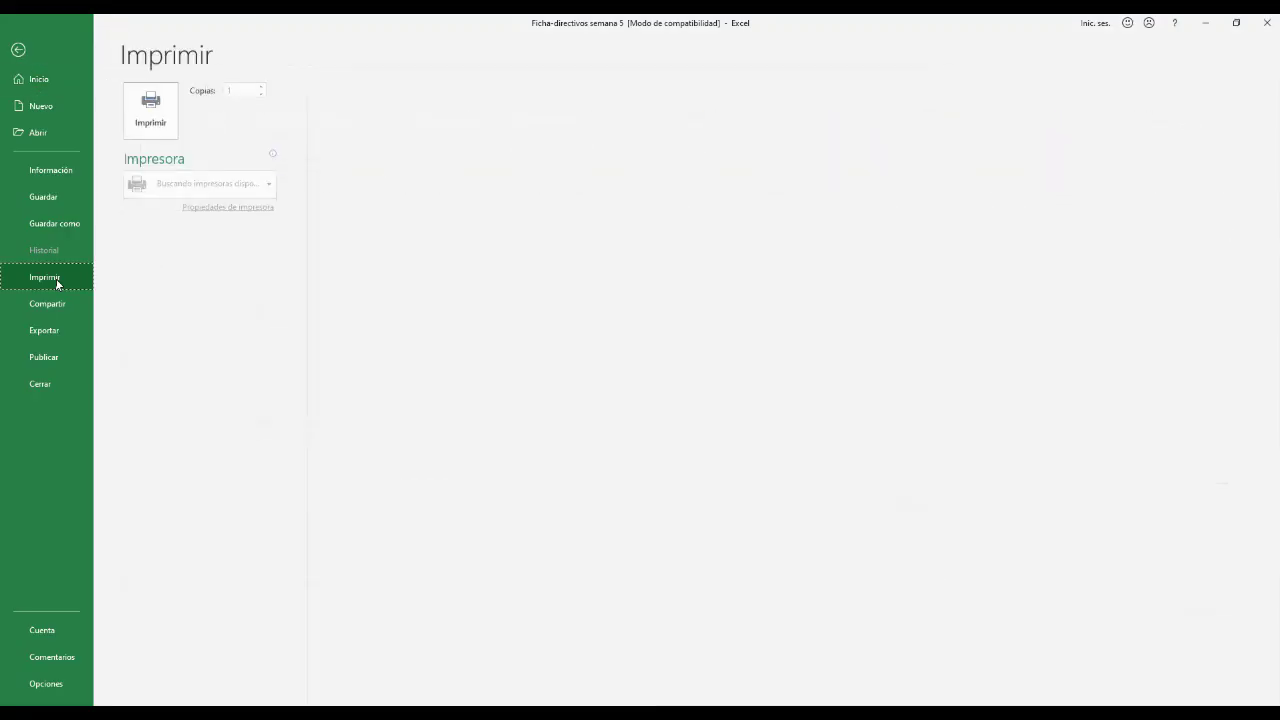
In Archivo > Imprimir, change the print range to Imprimir hojas activas
key("Escape")
left_click(22, 45)
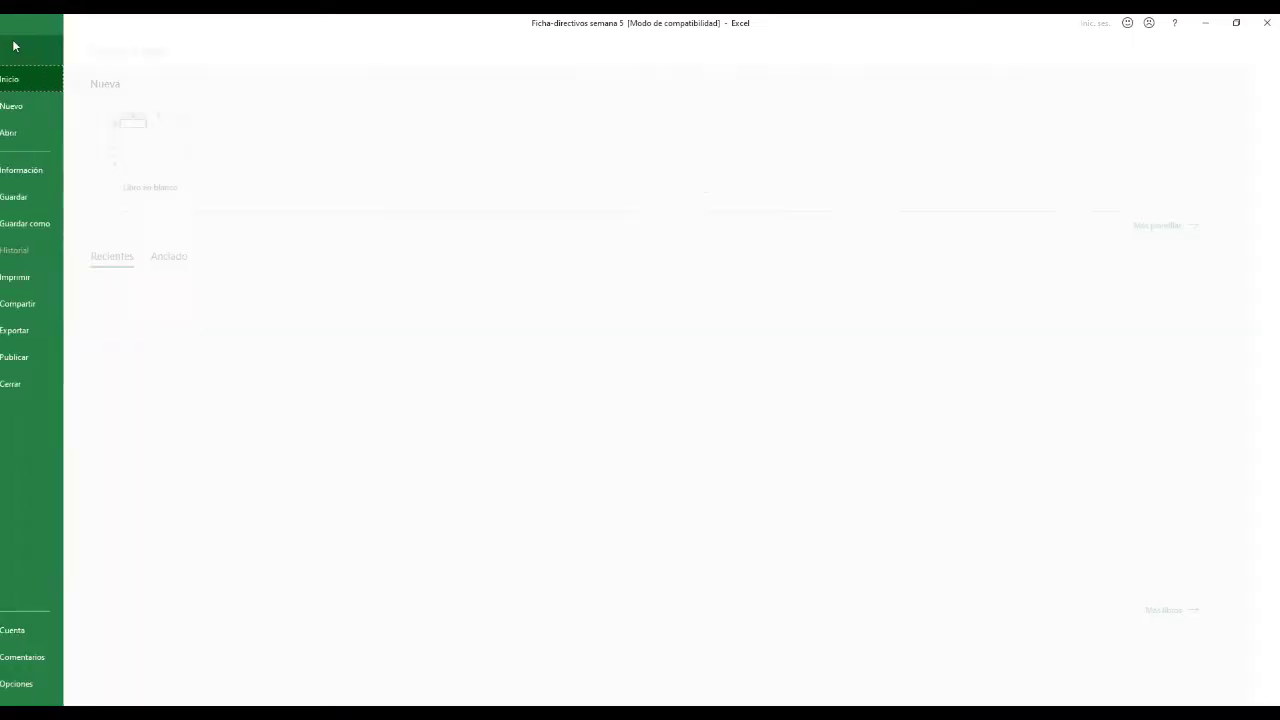
left_click(44, 277)
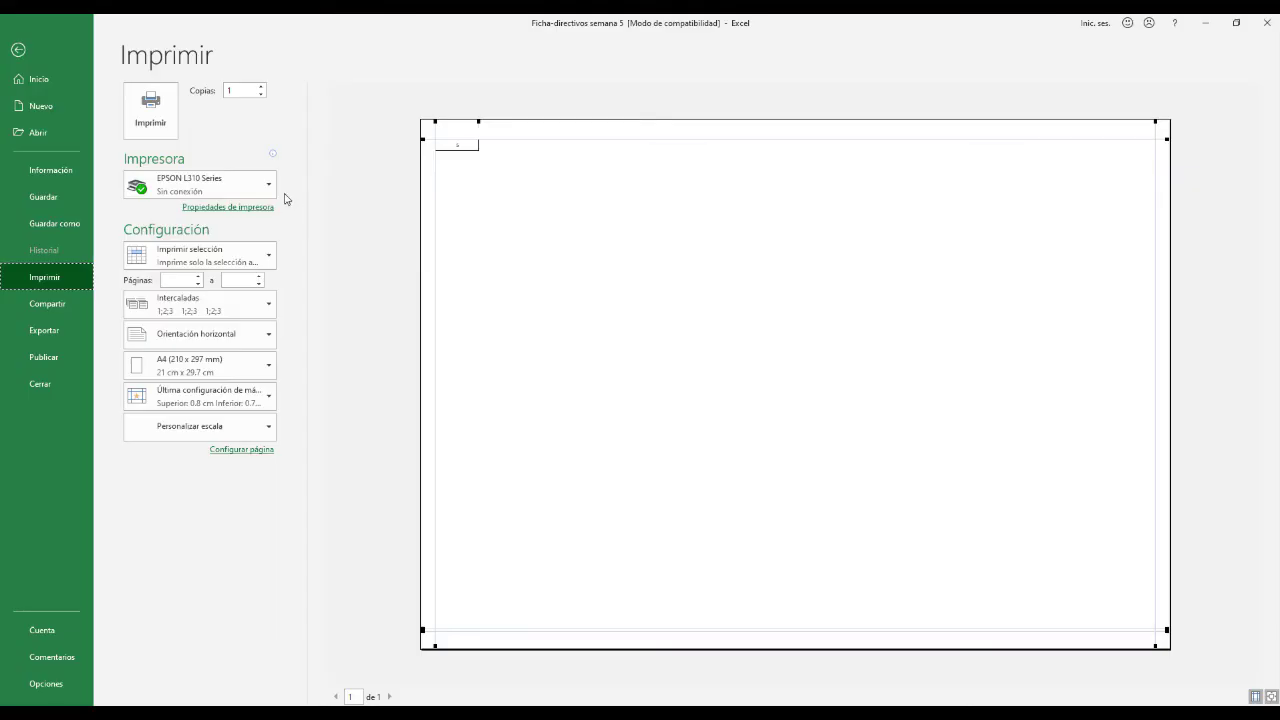
left_click(250, 258)
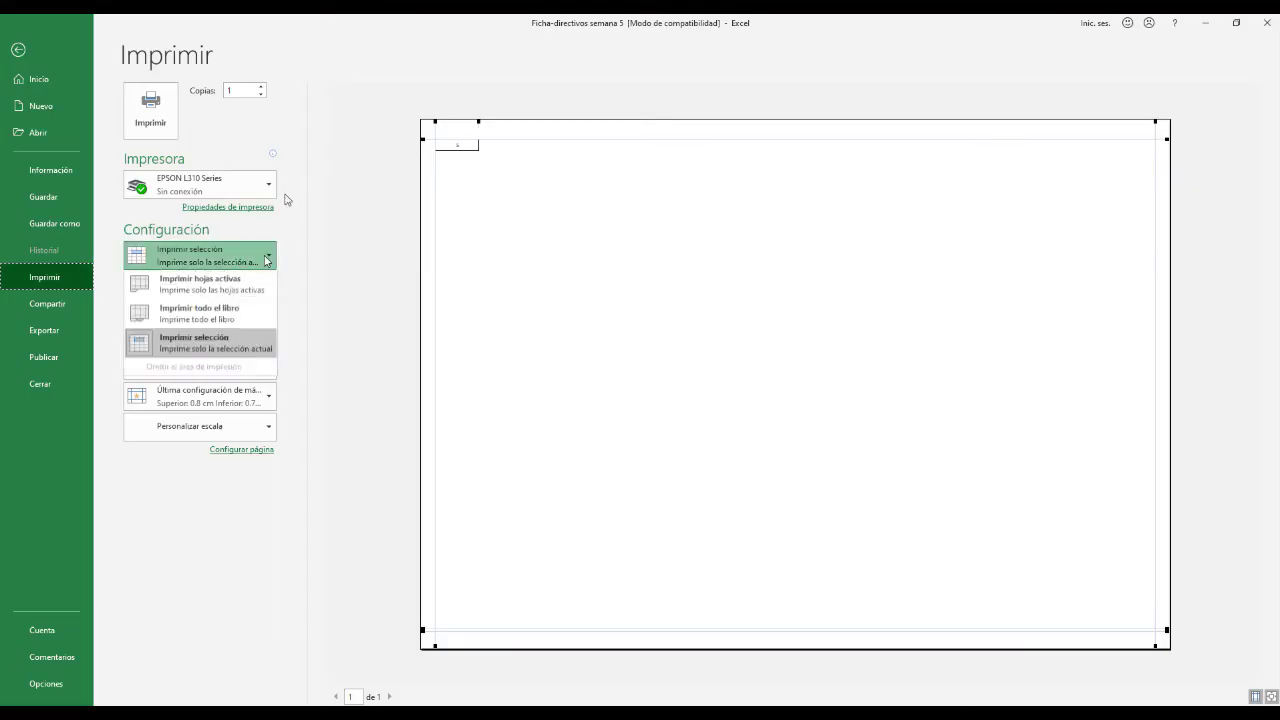
left_click(232, 282)
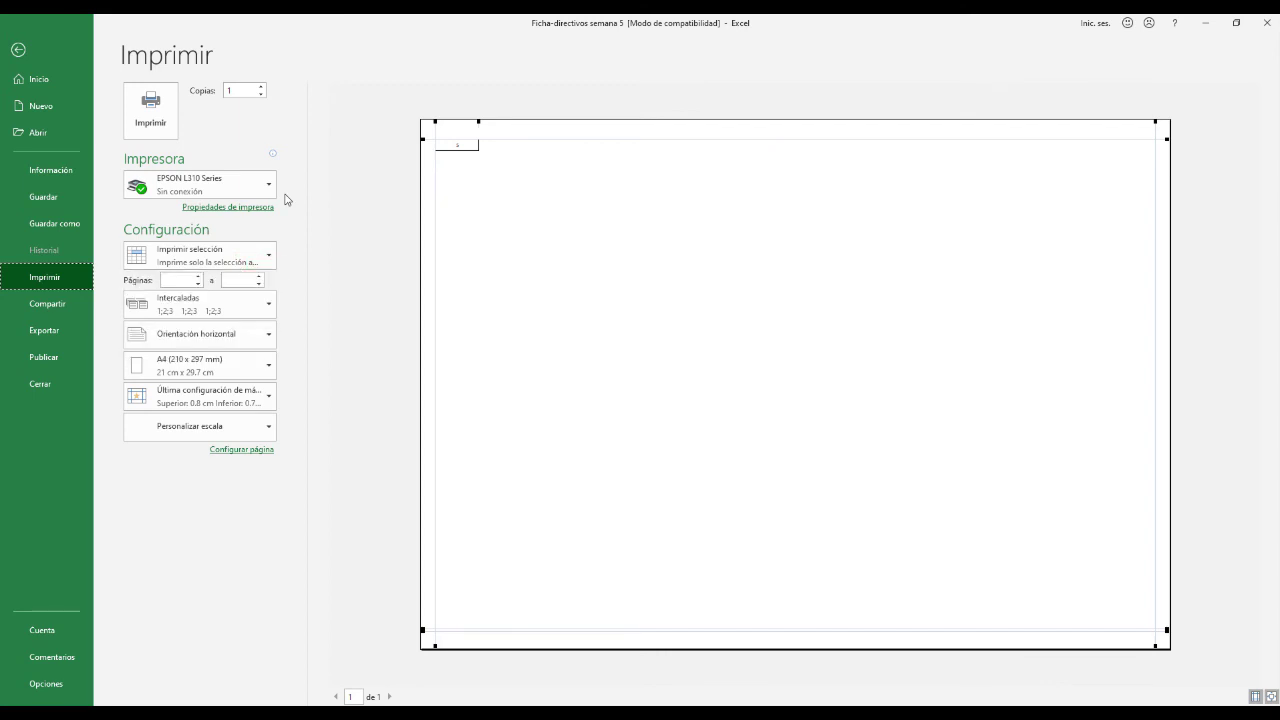